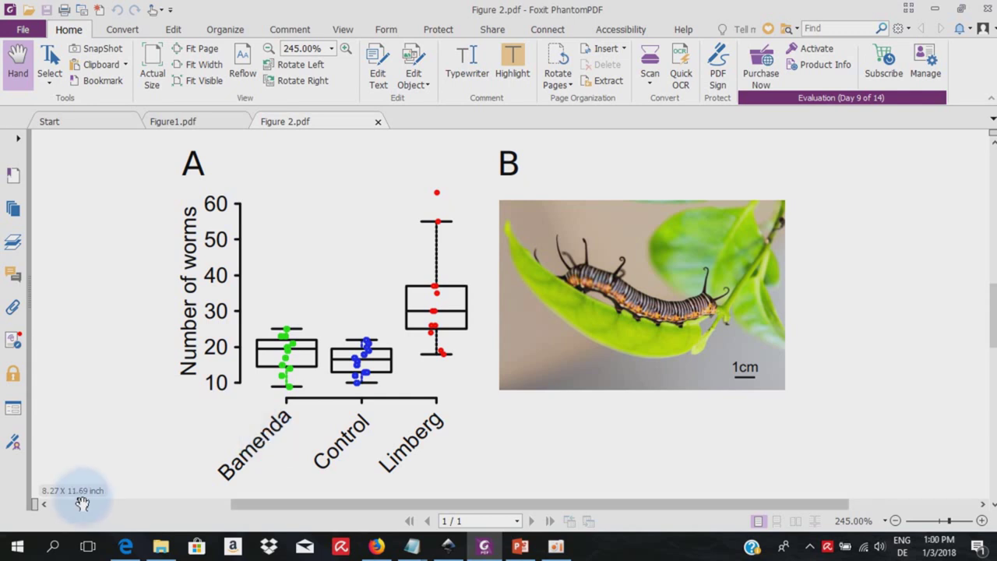
Find the Greenshot desktop app on the computer and launch it.
click(53, 546)
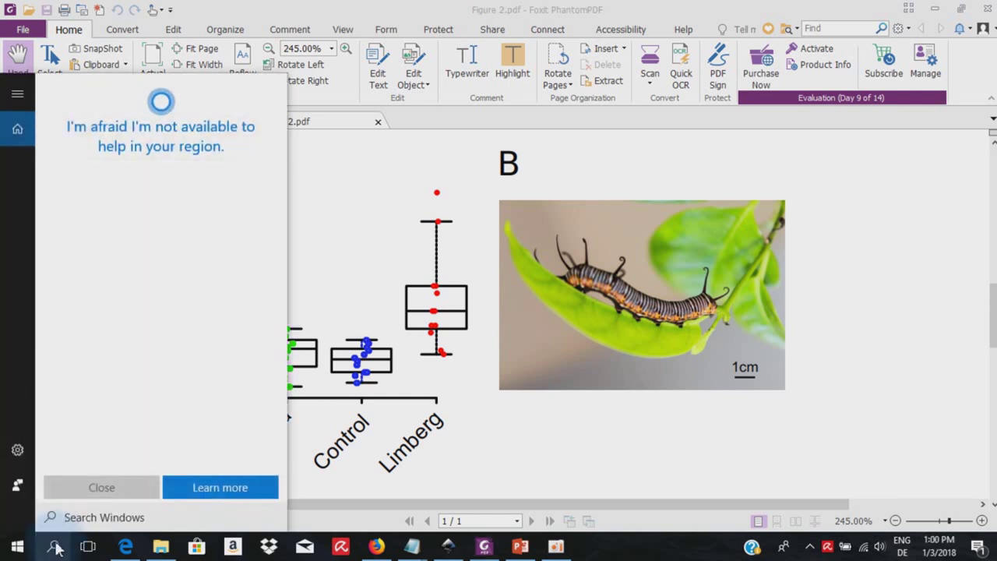
text(greens)
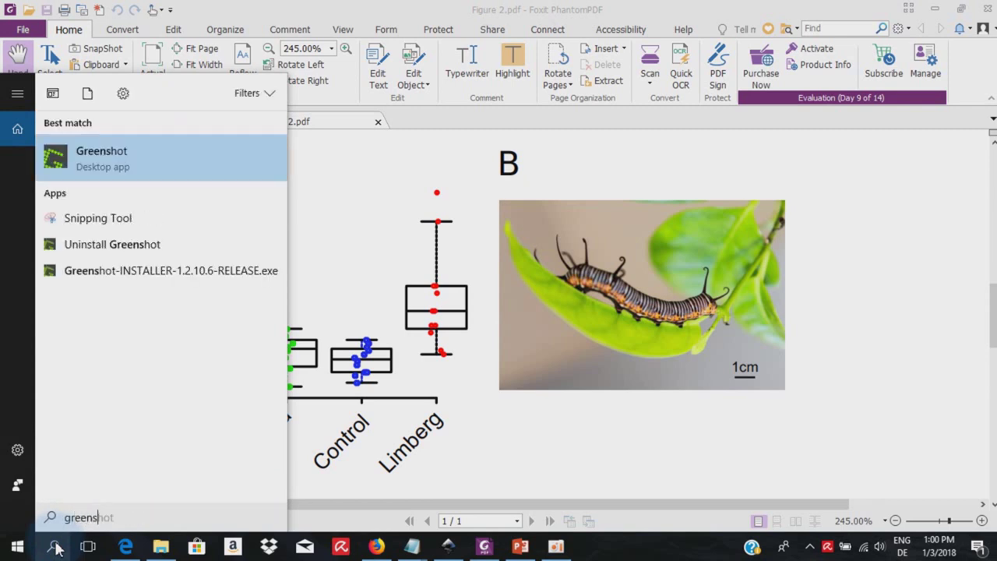
click(129, 175)
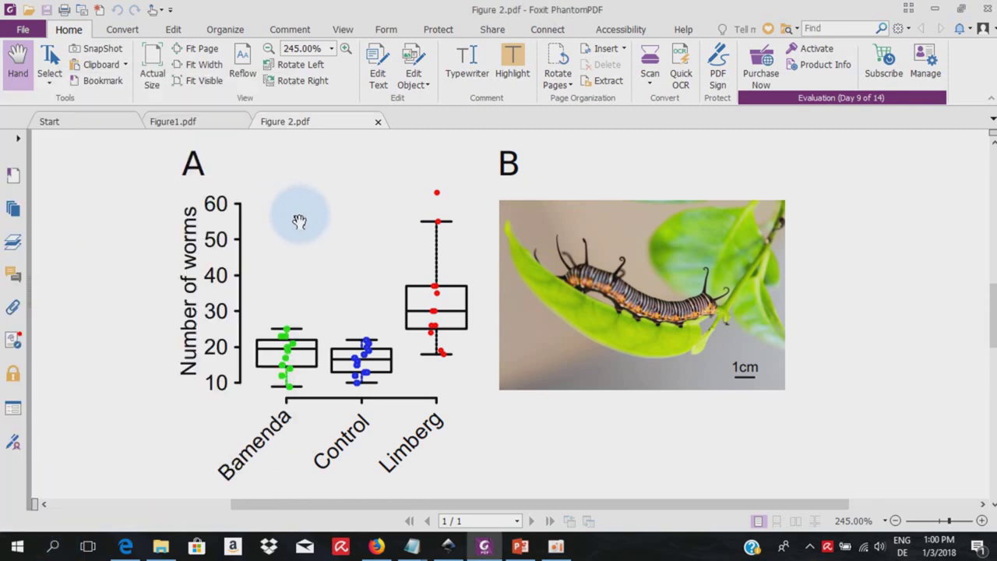
Open Greenshot's command menu to examine its capture modes and their shortcuts.
click(811, 549)
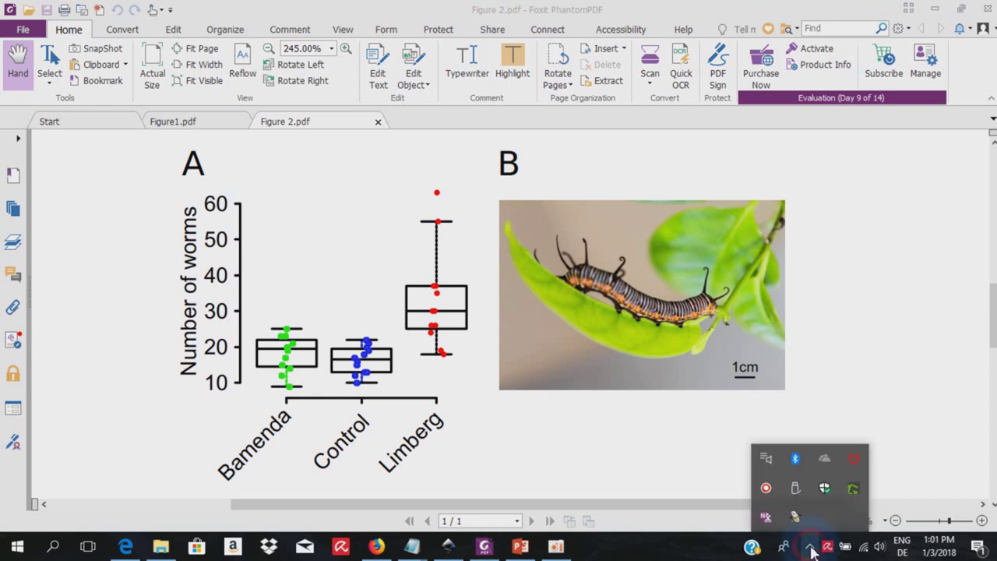
right_click(853, 497)
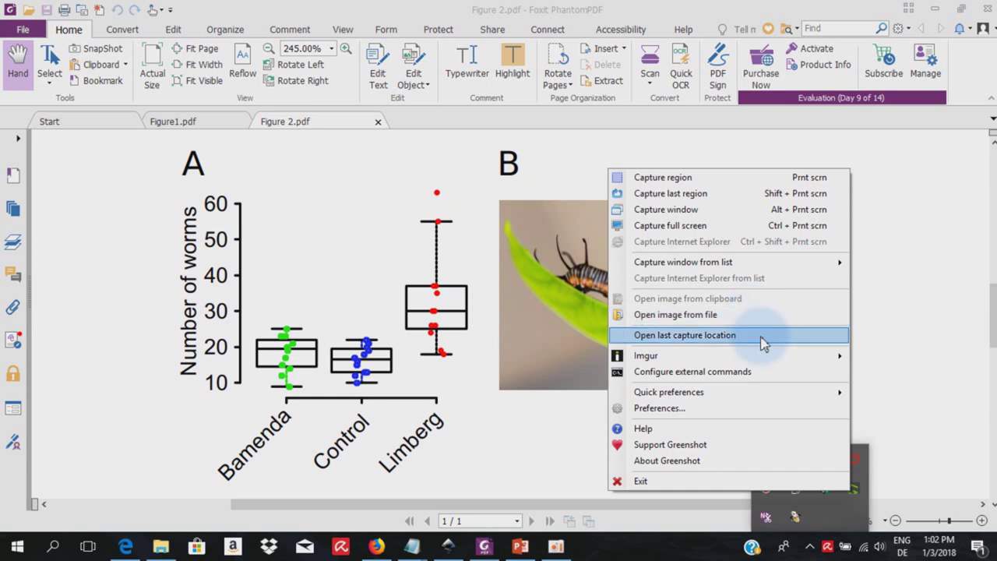
mouse_move(711, 352)
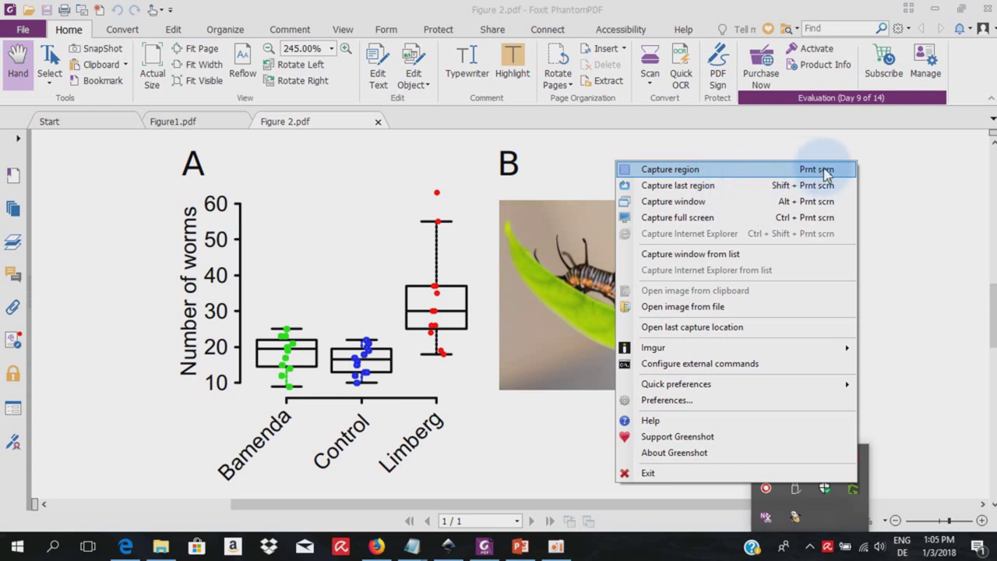
Capture the region around both bar charts in Figure1.pdf with Greenshot and copy the capture to the clipboard.
click(173, 122)
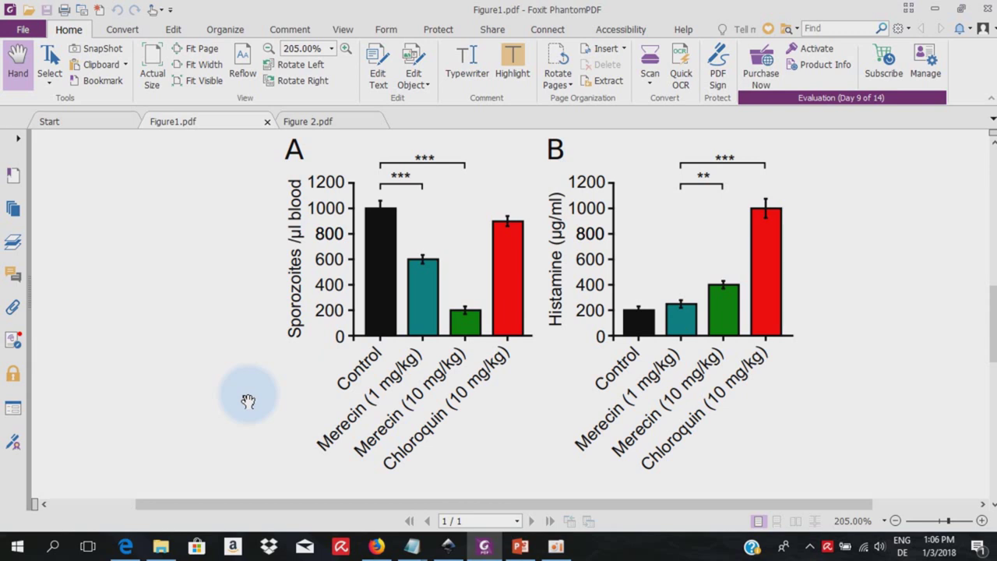
key(Print)
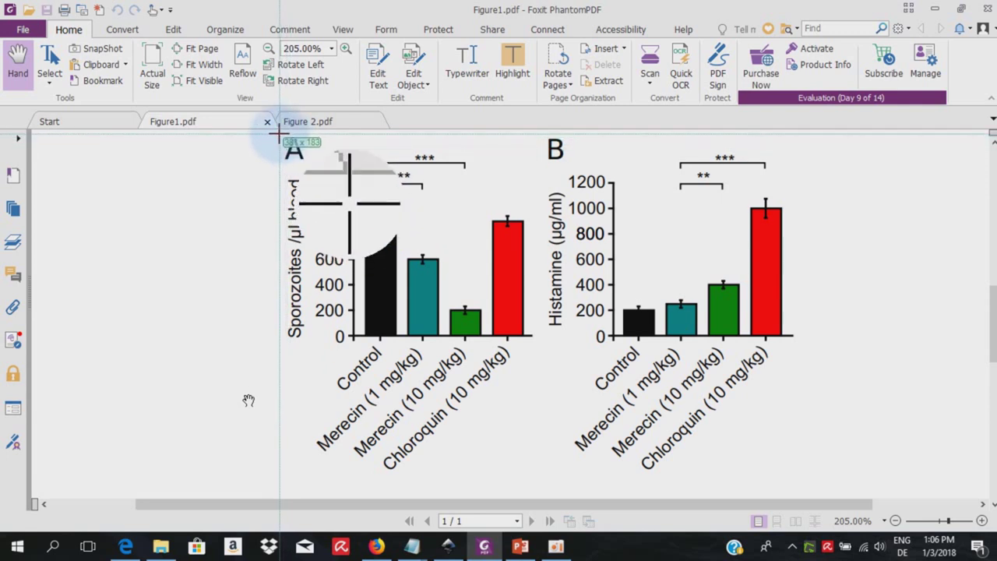
drag(278, 134, 804, 472)
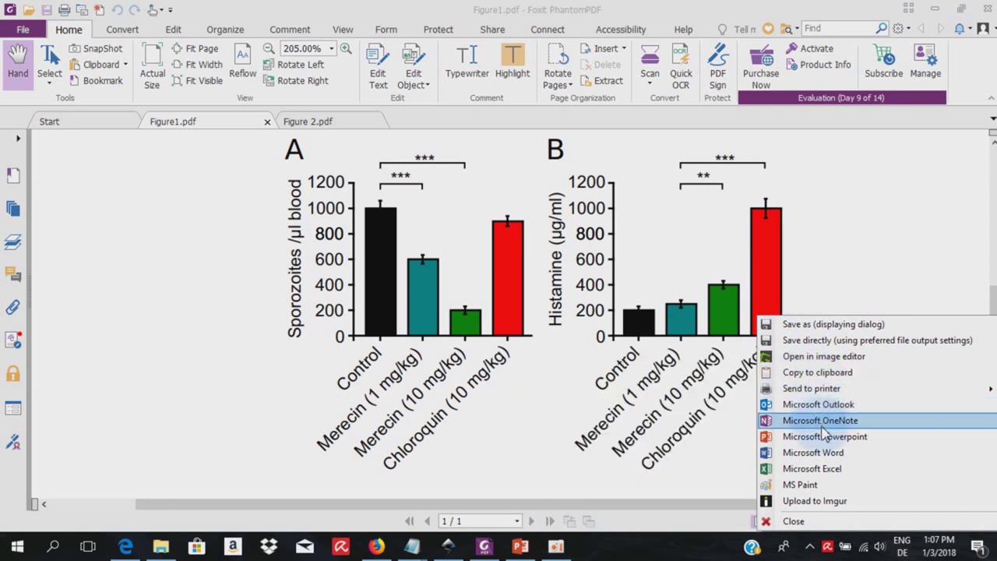
click(832, 456)
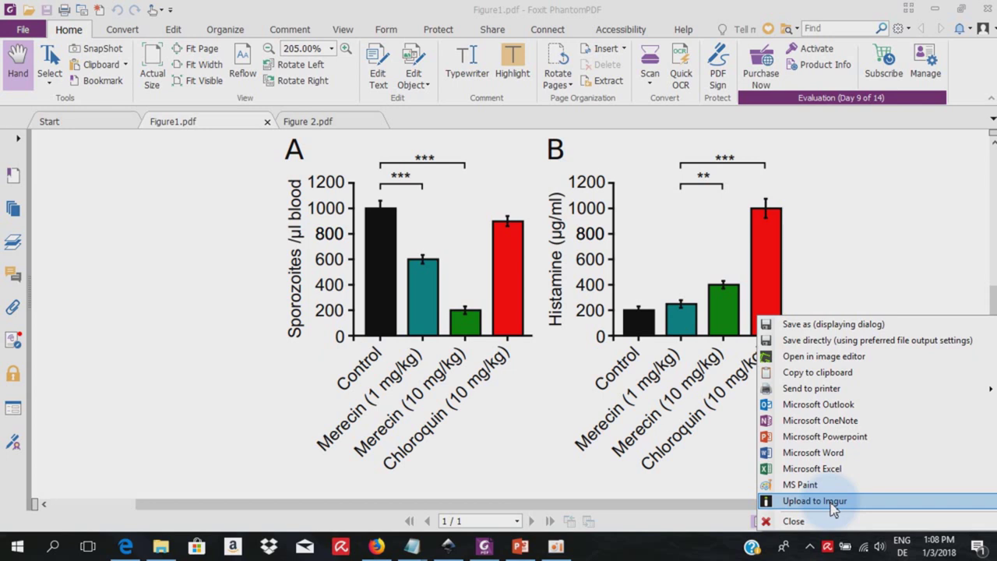
click(821, 373)
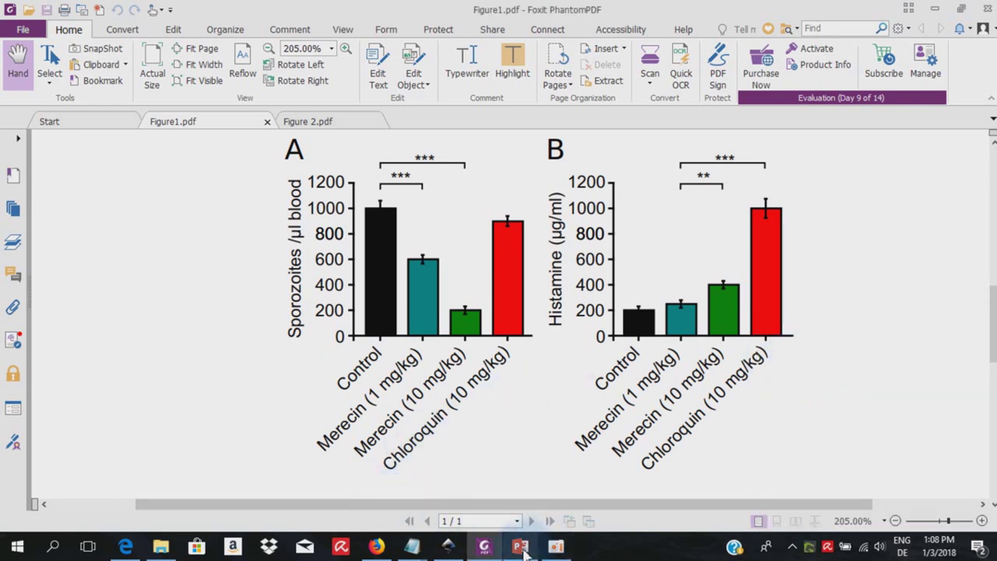
Switch to PowerPoint and paste the captured bar charts onto the blank first slide, leaving the picture deselected.
click(520, 546)
right_click(375, 237)
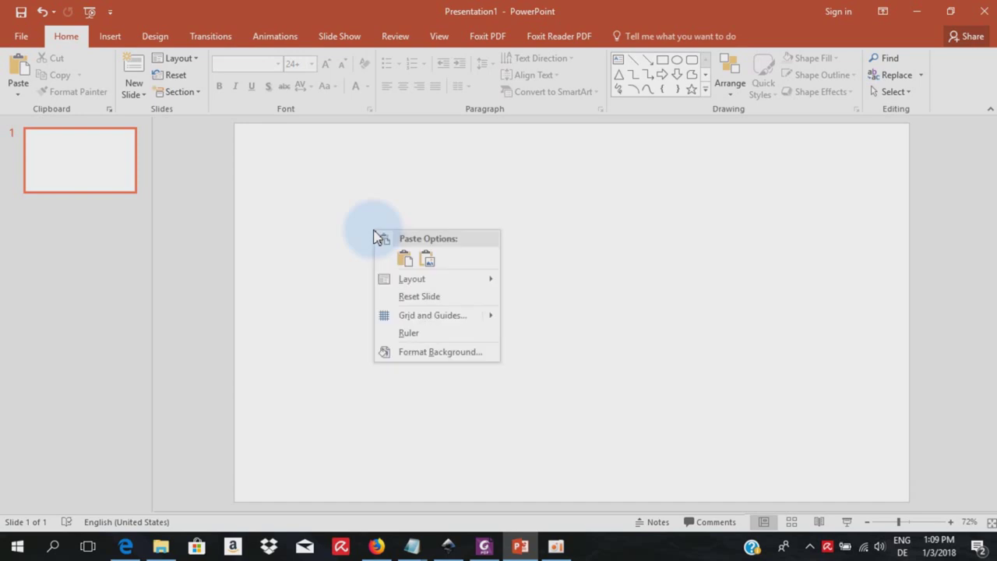
click(404, 259)
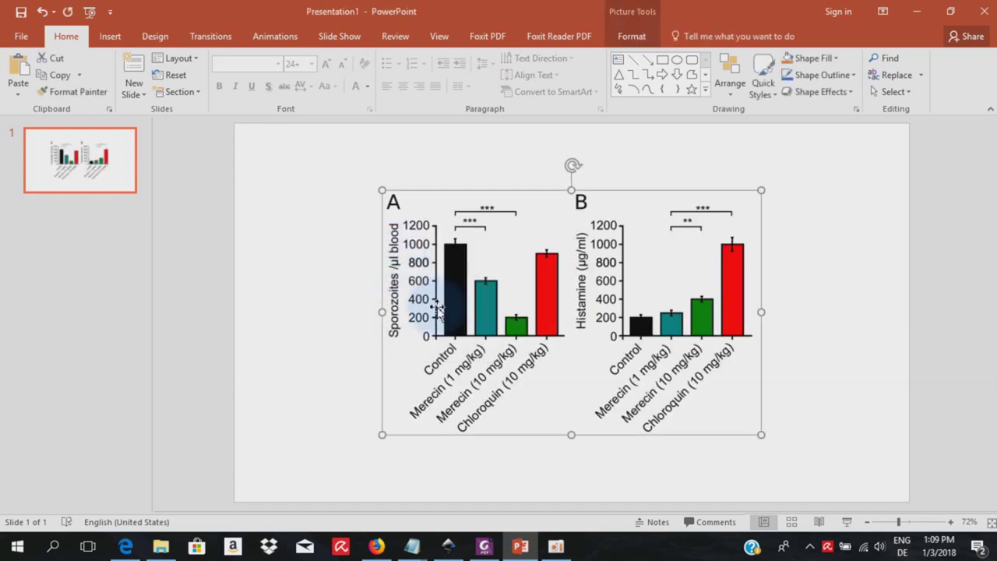
click(779, 338)
drag(596, 315, 596, 348)
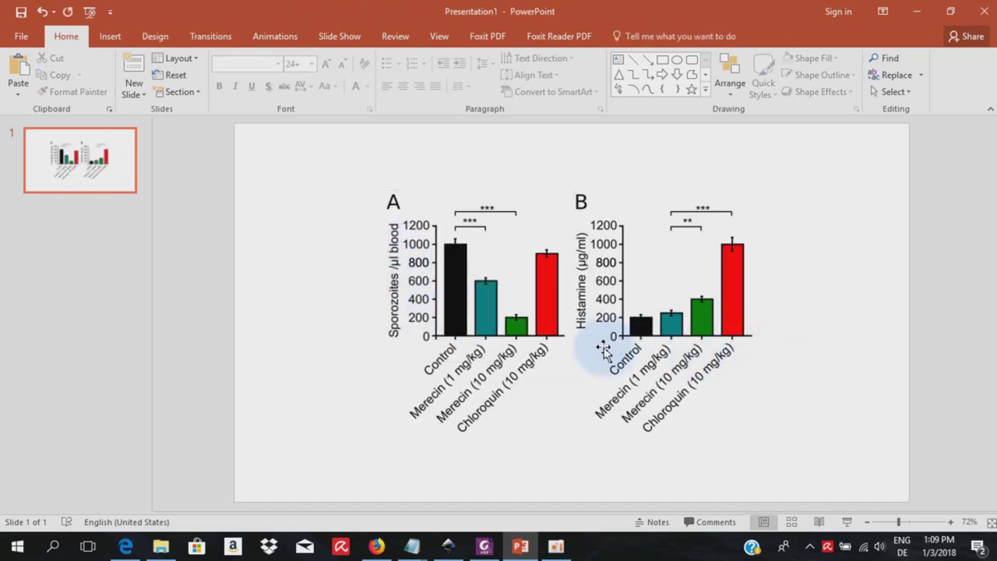
click(793, 365)
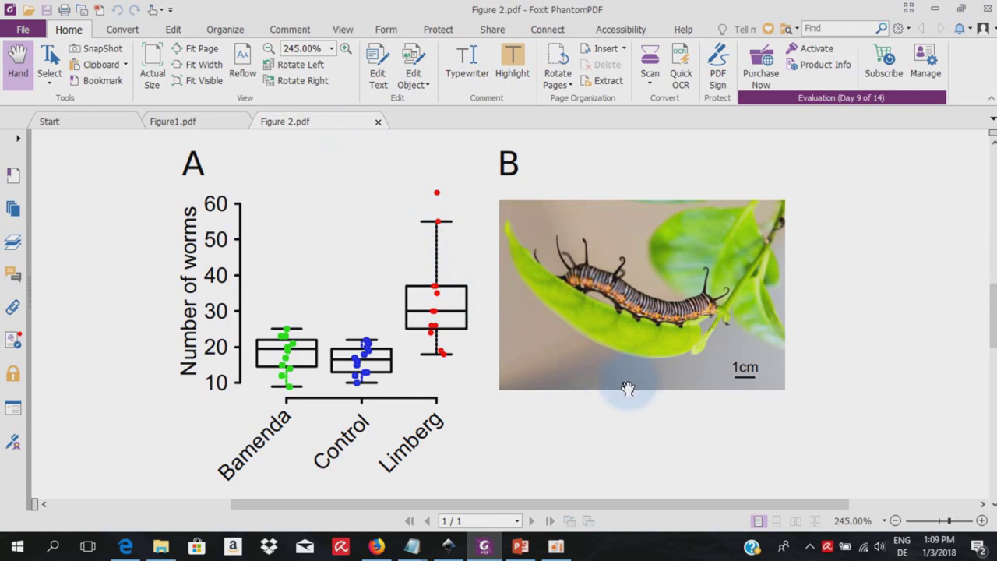
Capture an 866 x 463 region around panels A and B in Figure 2.pdf and copy it to the clipboard.
key(Print)
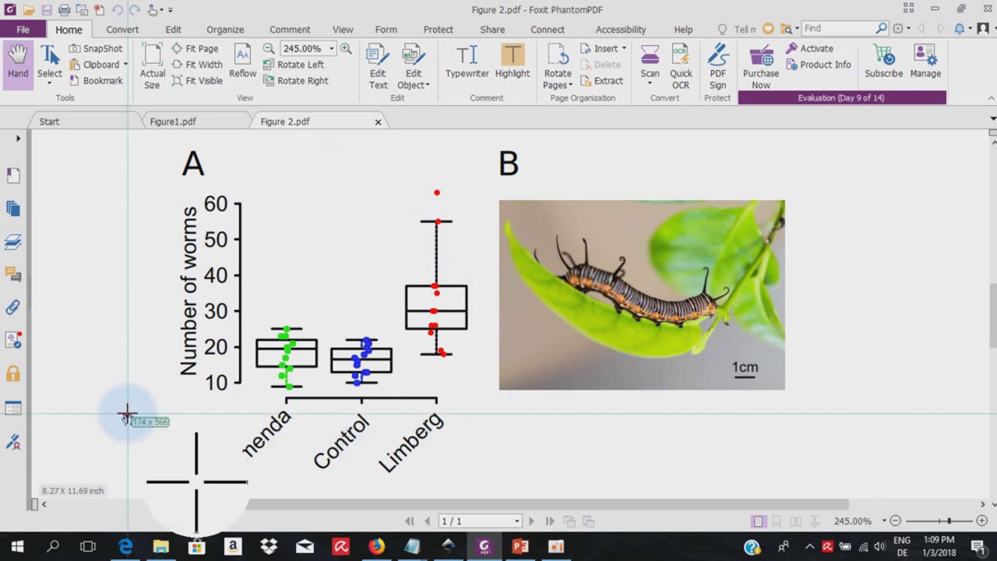
click(169, 139)
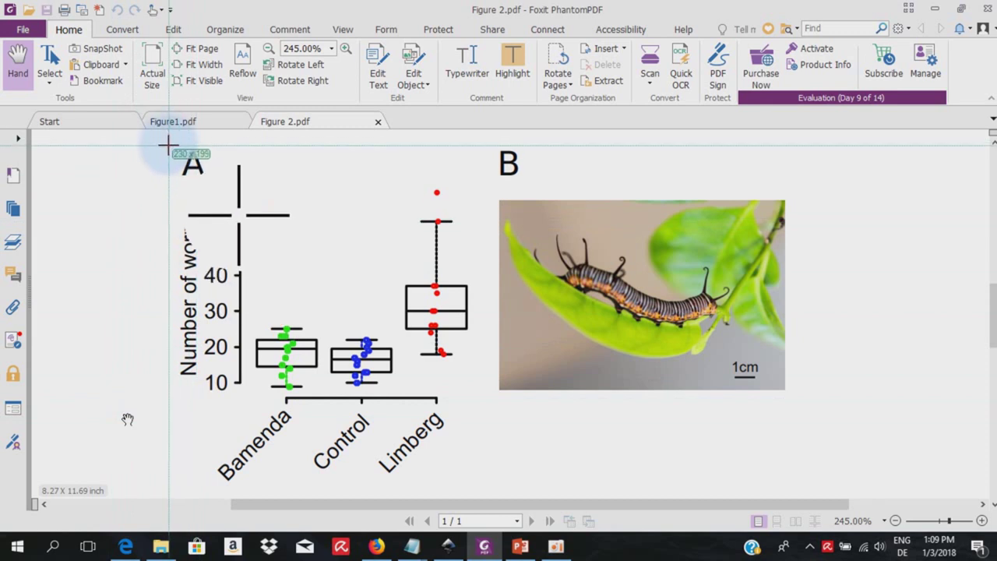
drag(169, 145, 802, 482)
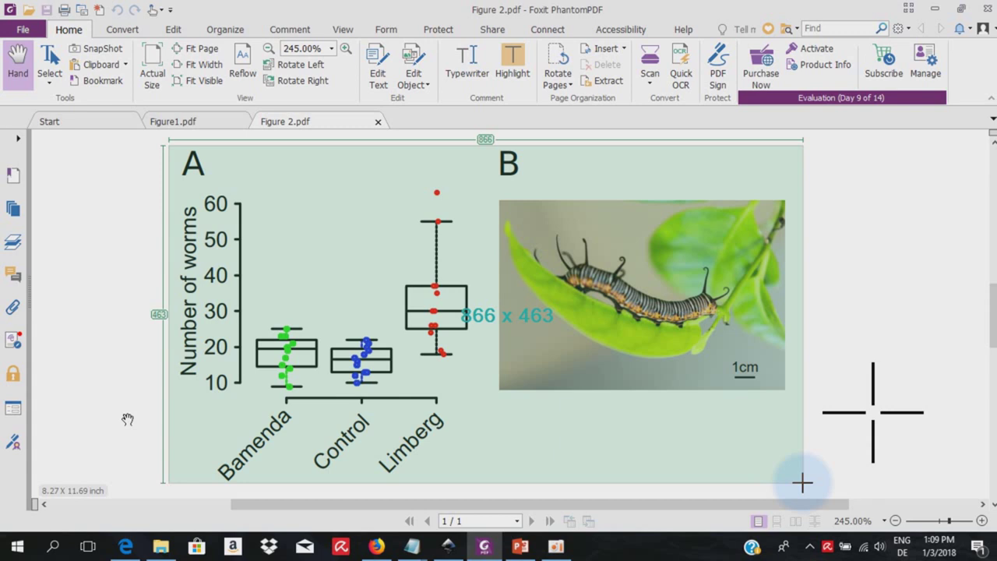
drag(802, 483, 803, 485)
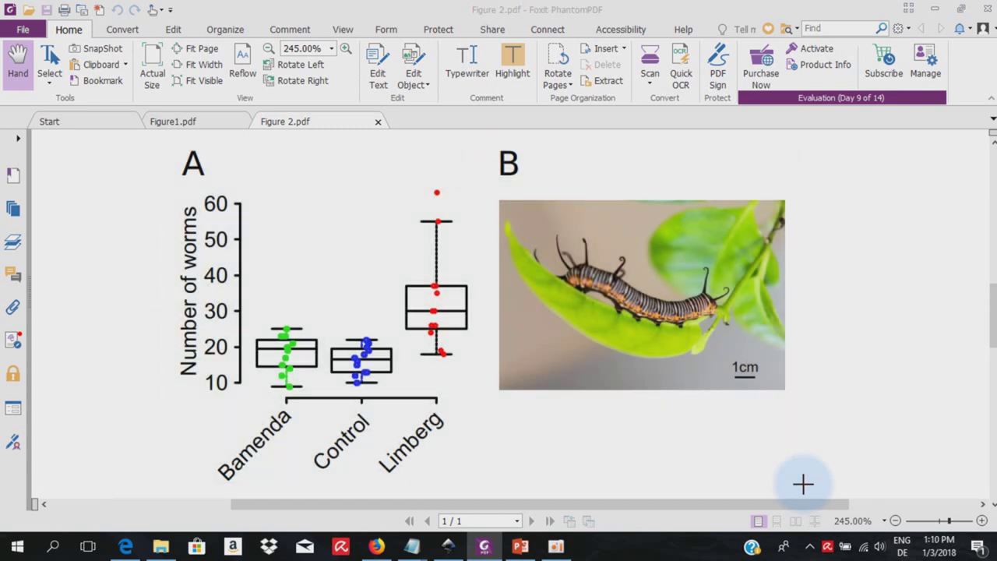
click(810, 376)
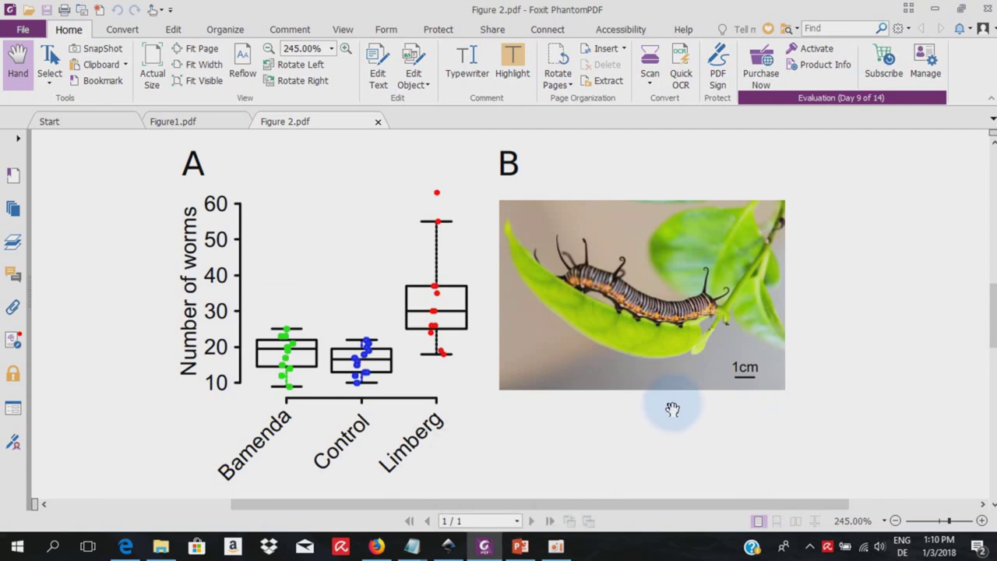
Switch to PowerPoint, paste the captured Figure 2 panels onto the blank second slide, and minimize the presentation.
click(520, 546)
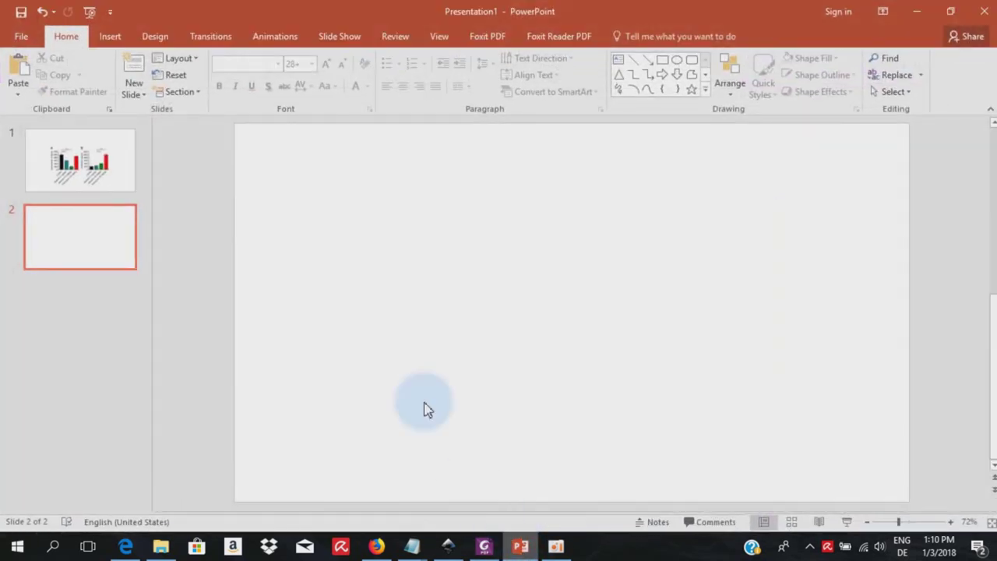
right_click(340, 236)
click(369, 263)
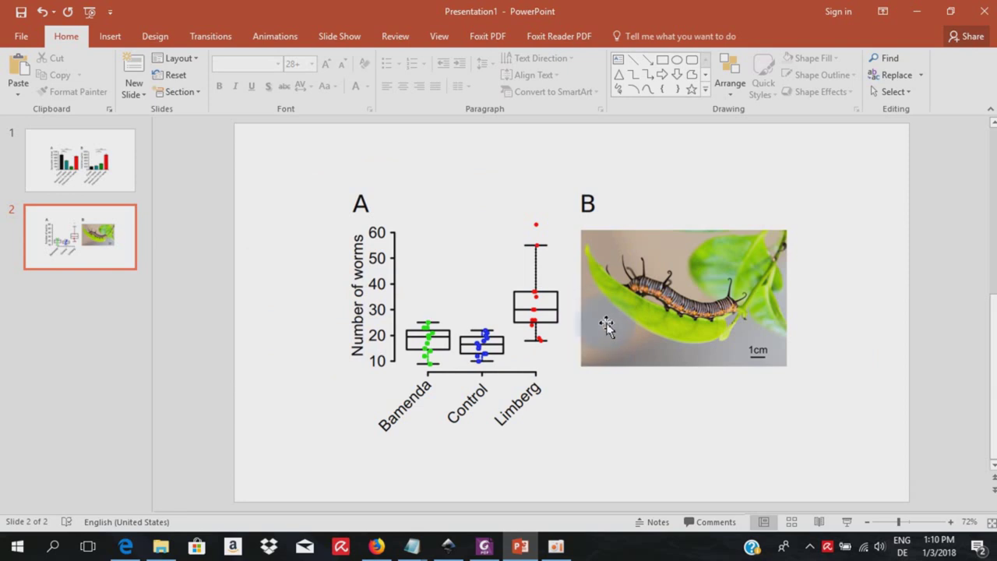
click(916, 11)
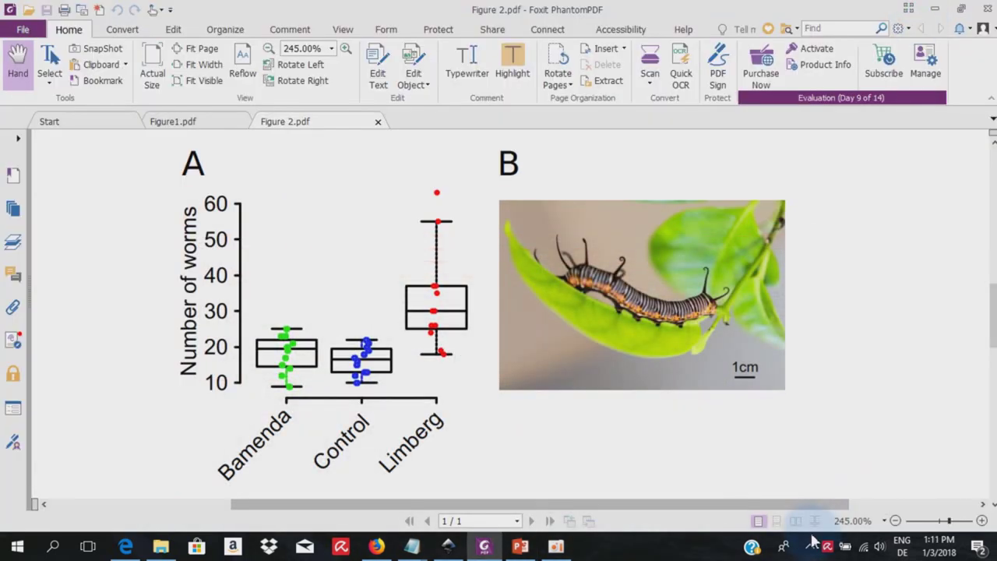
click(811, 544)
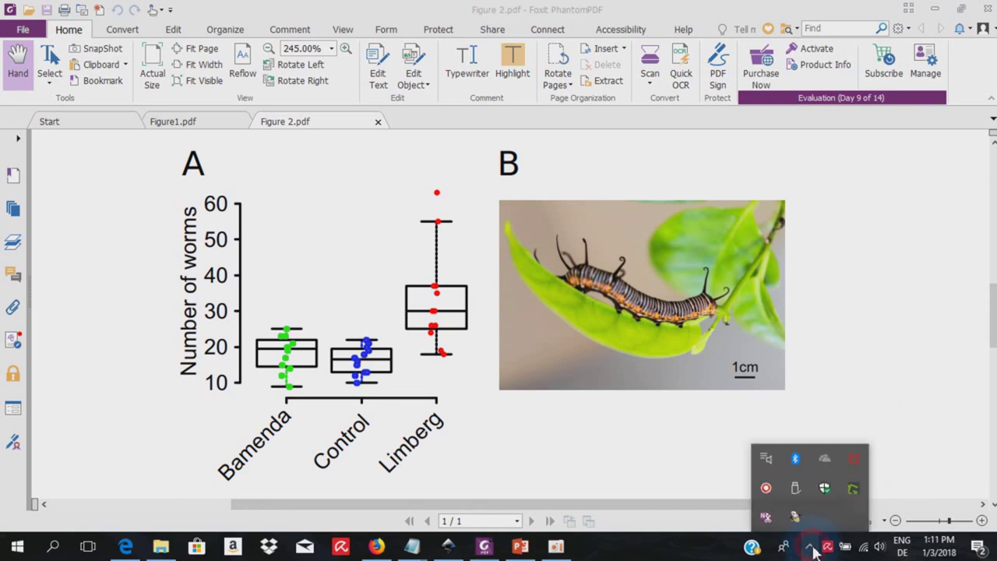
right_click(848, 491)
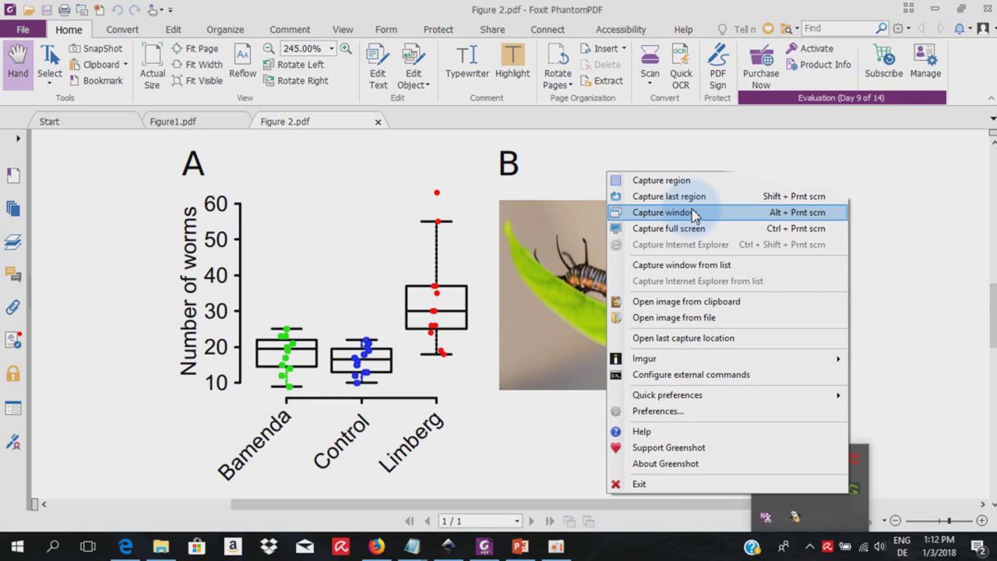
click(693, 213)
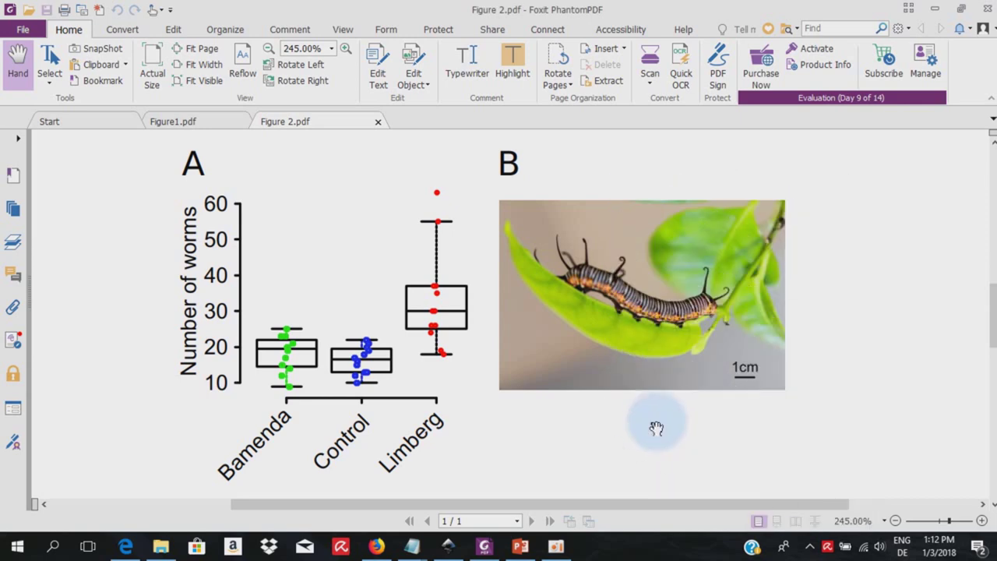
Bring up the Inkscape window with cply shapes.svg, capture that window with Greenshot, and copy it to the clipboard.
click(447, 548)
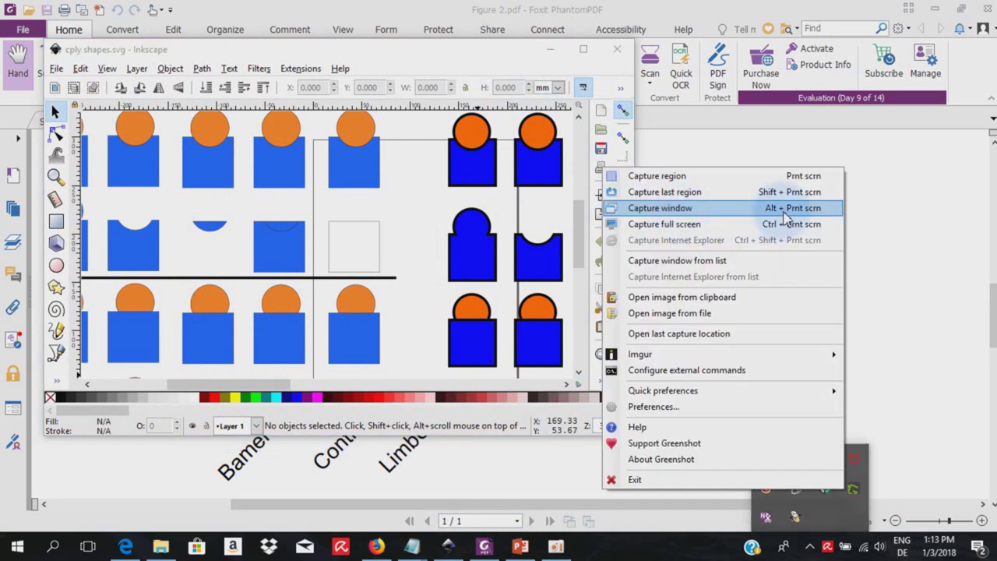
click(787, 210)
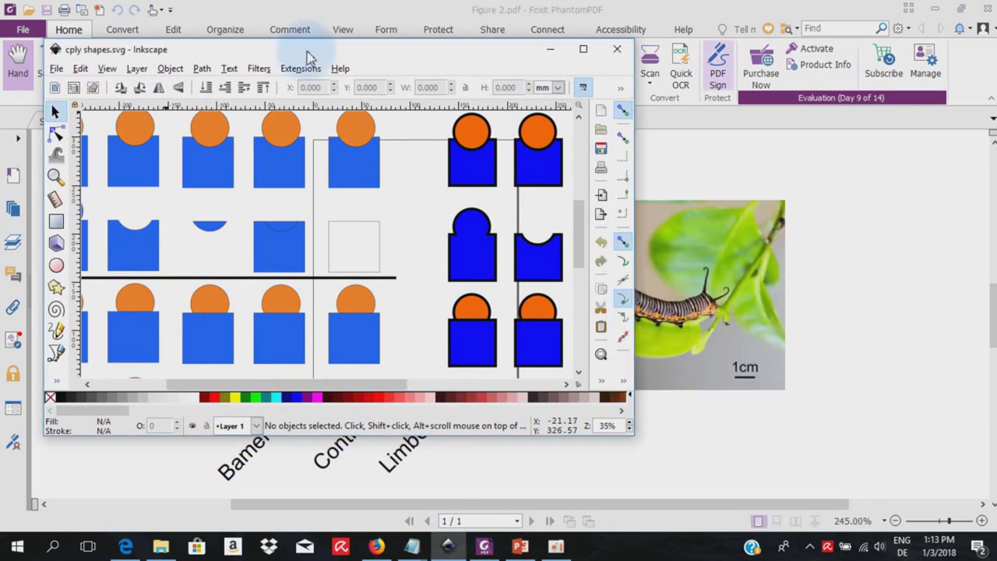
click(308, 58)
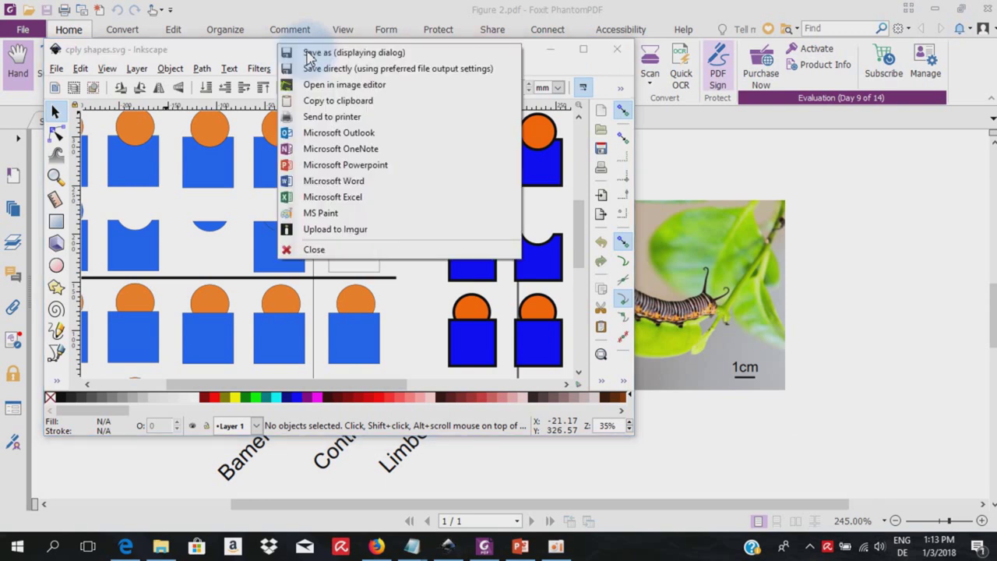
click(339, 101)
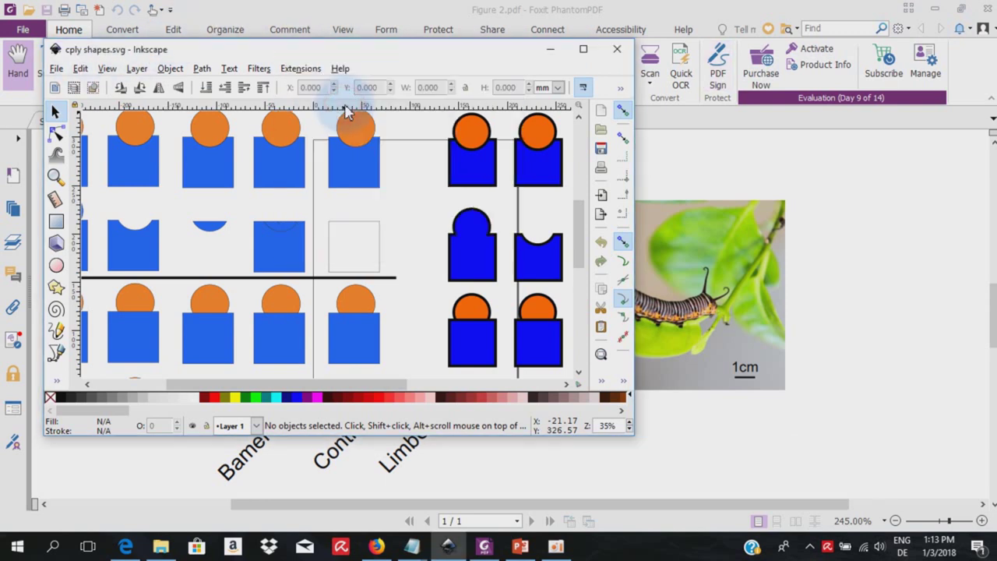
Switch to PowerPoint and paste the captured Inkscape window onto the blank third slide.
click(520, 546)
right_click(413, 300)
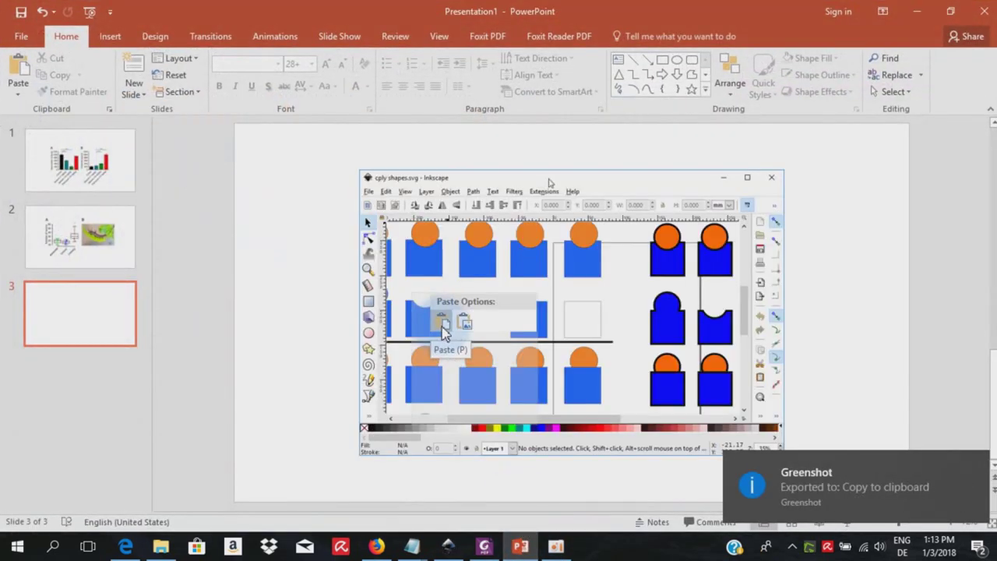
click(441, 324)
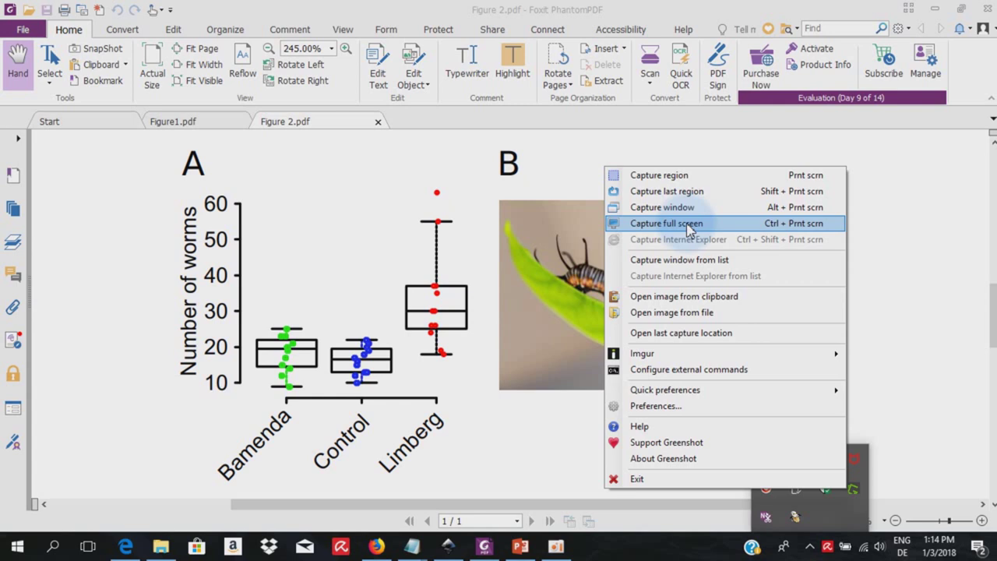
Open Greenshot's preferences and review the general, capture and output settings, including the available image formats.
click(715, 409)
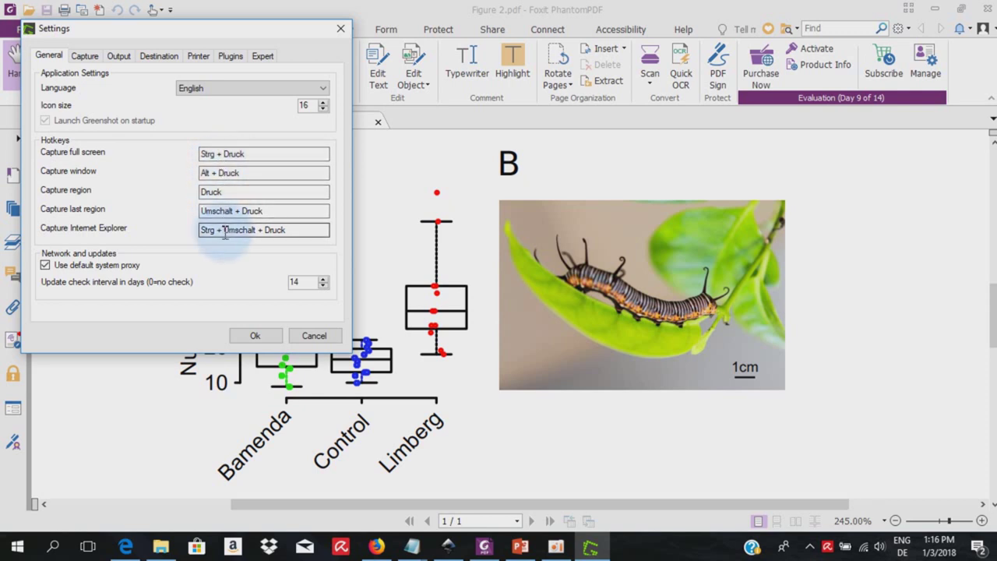
click(84, 56)
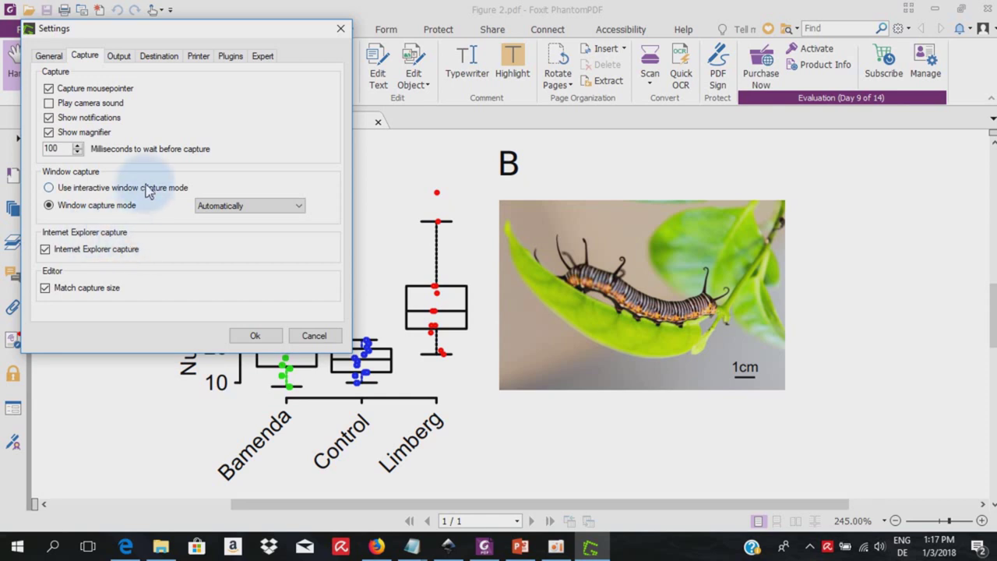
click(118, 57)
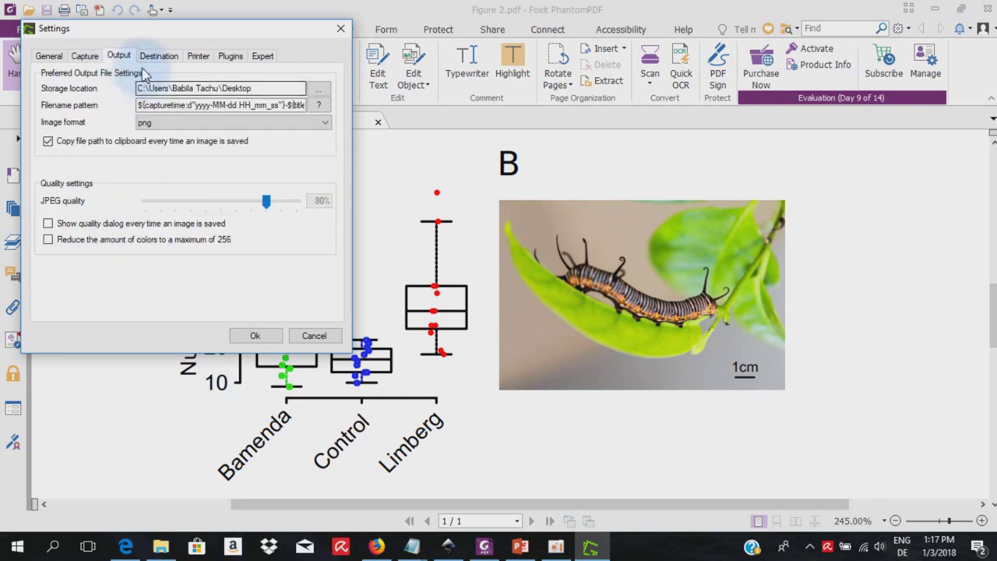
click(145, 88)
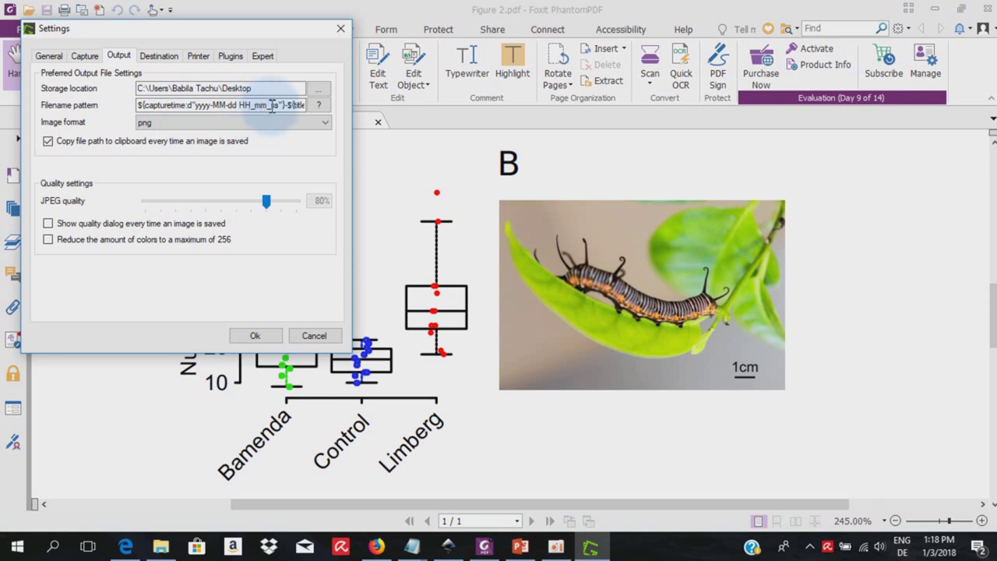
double_click(296, 106)
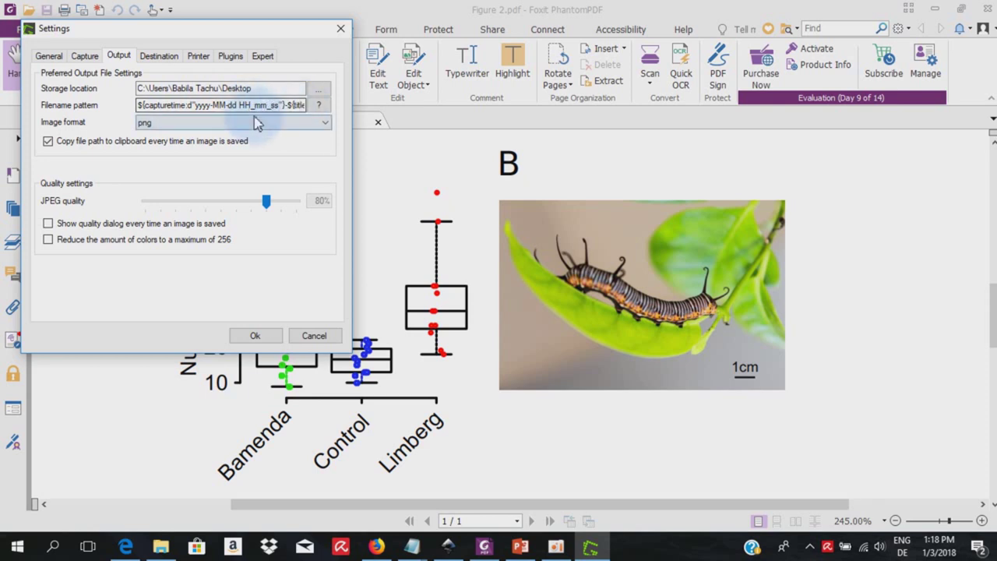
click(325, 126)
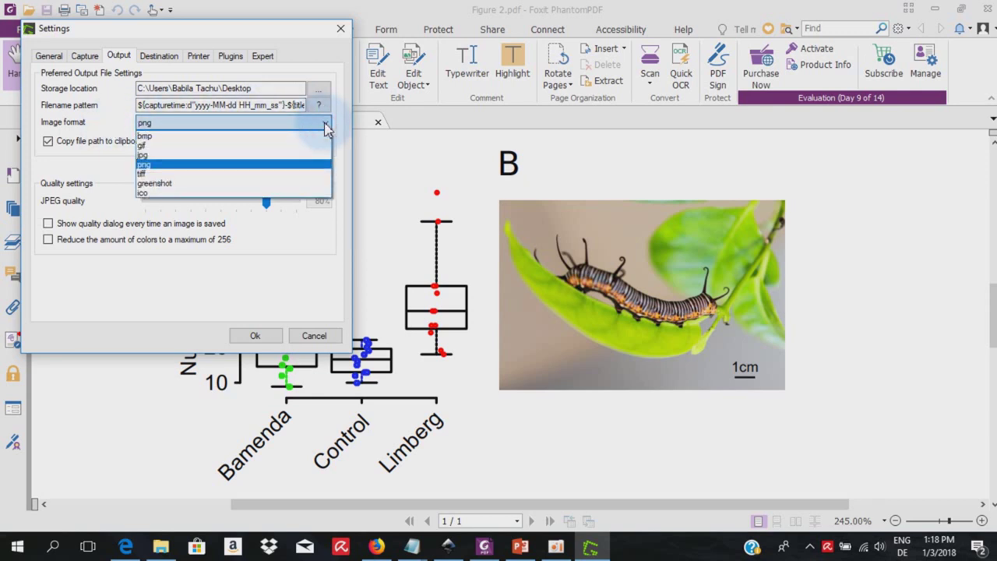
click(325, 127)
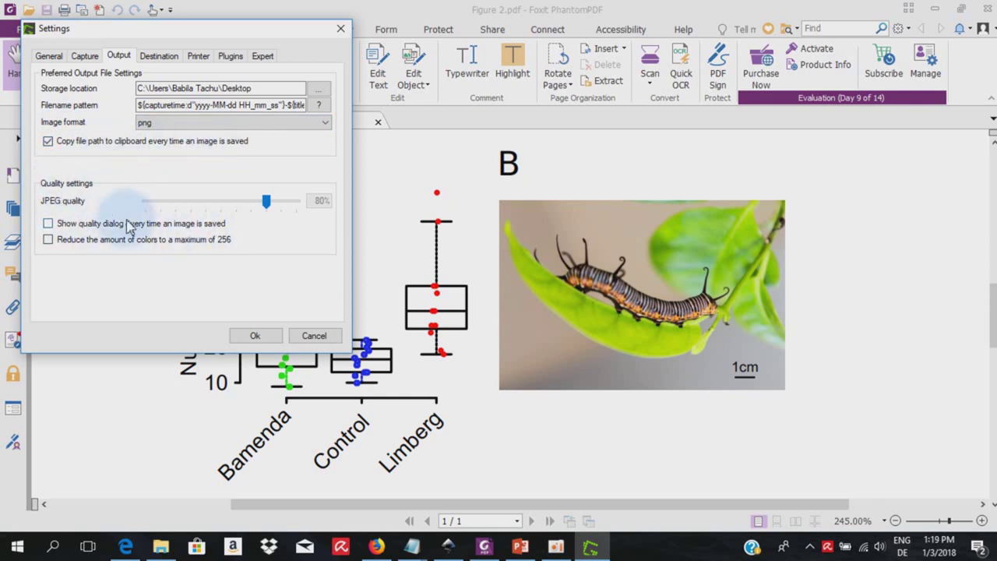
Review the destination, printer, plugin and expert settings, and close the preferences without changing anything.
click(152, 62)
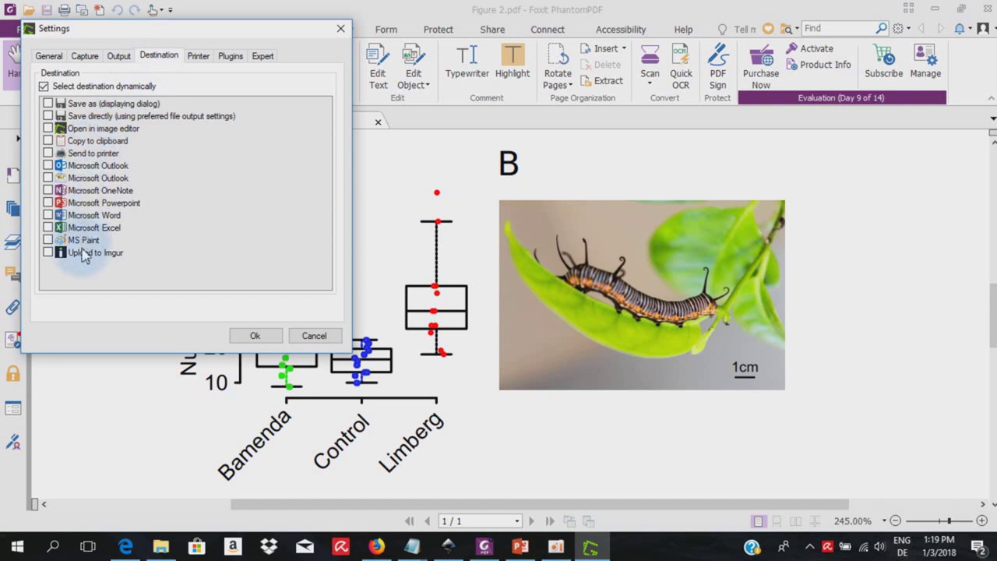
click(197, 61)
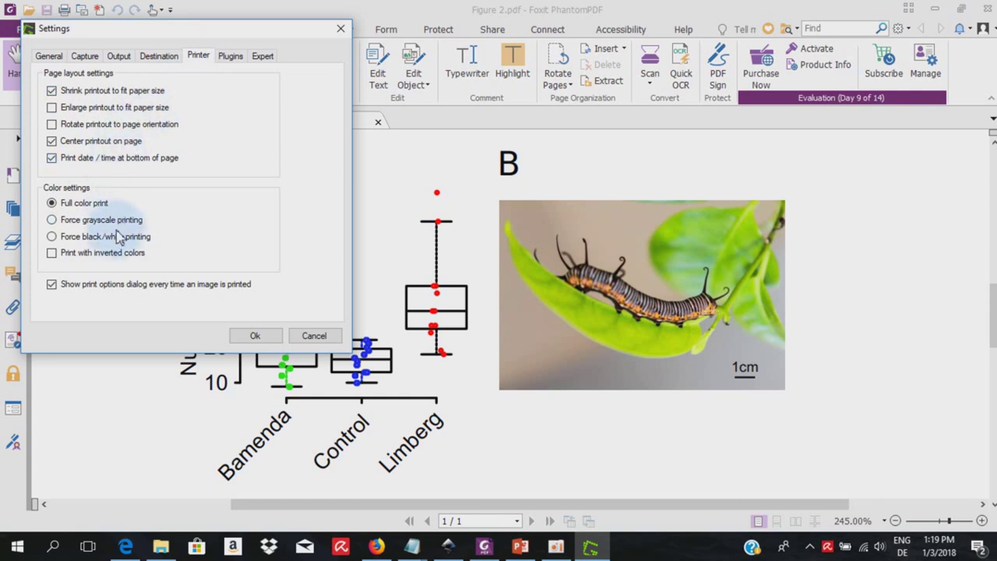
click(231, 56)
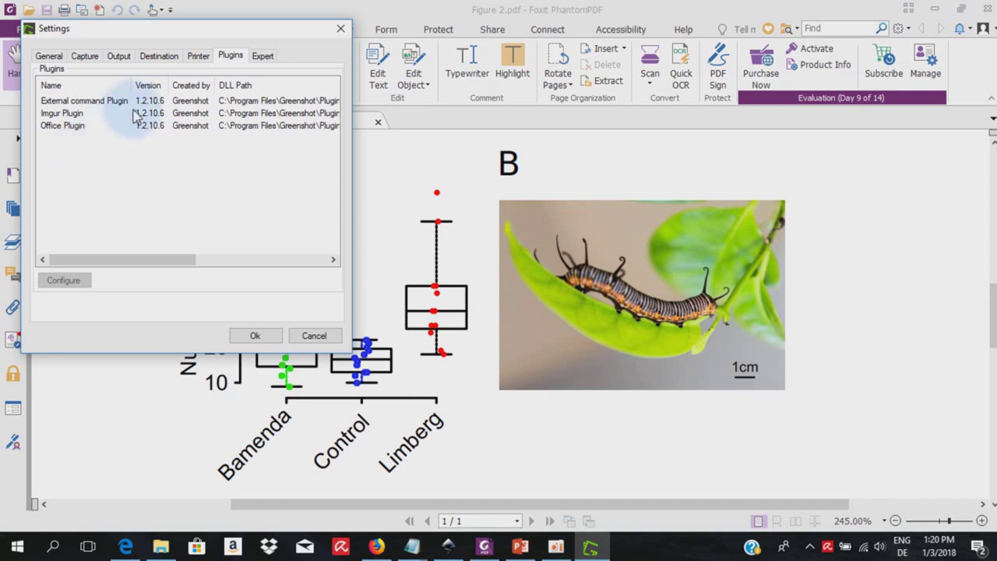
click(261, 58)
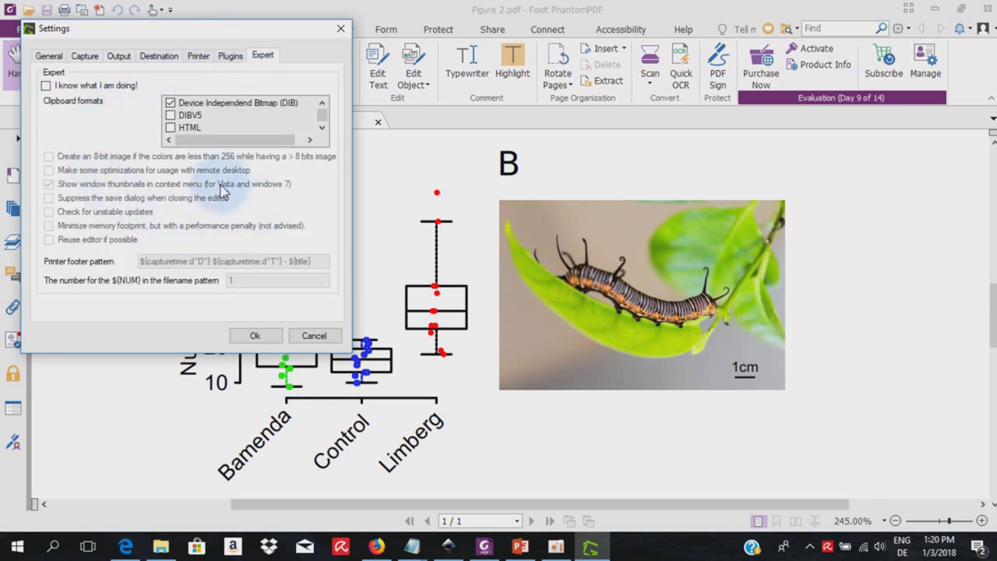
click(340, 29)
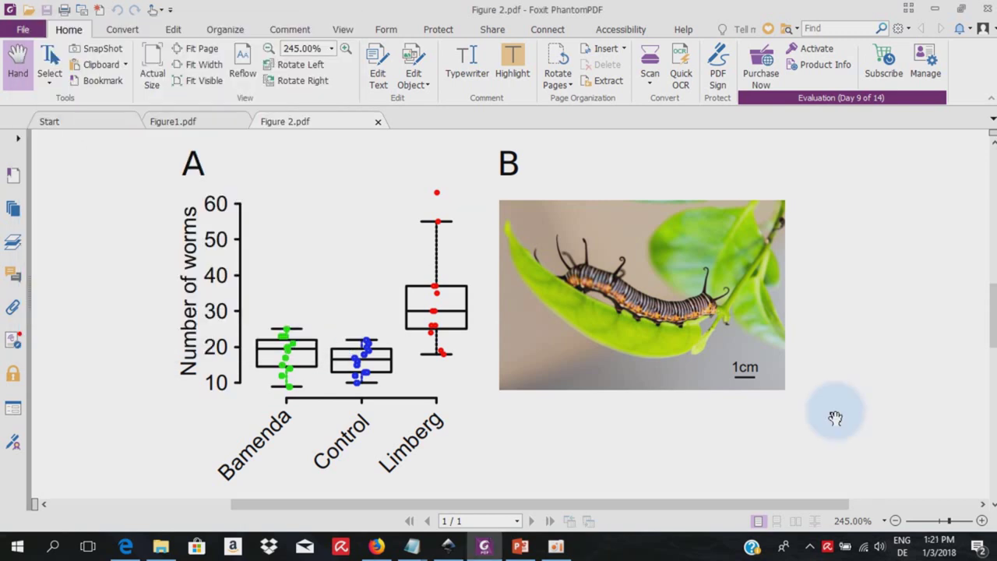
In Inkscape's lock and key.svg, select the small yellow shape and the blue ellipse, and display the Object commands with Group highlighted.
click(809, 548)
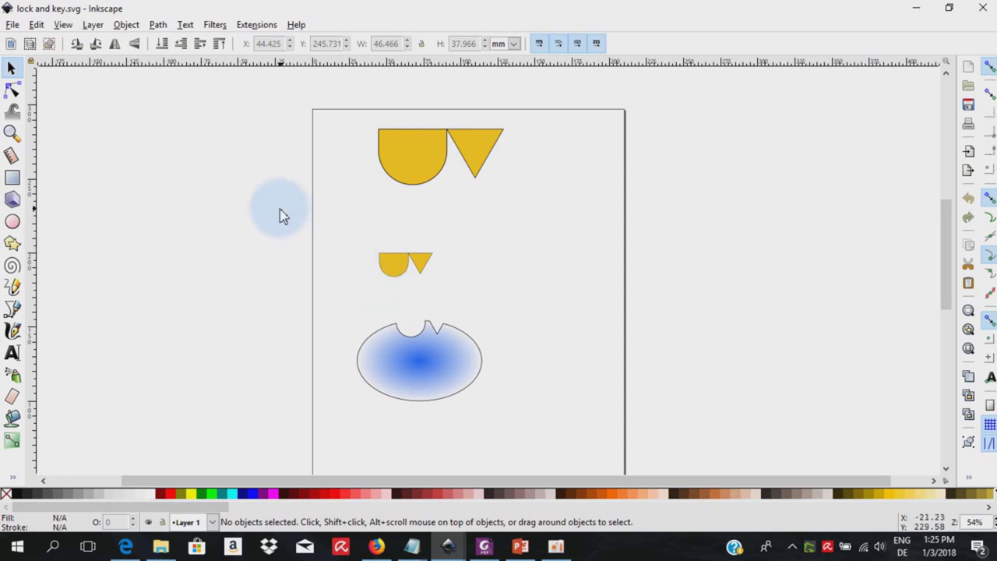
drag(283, 216, 520, 413)
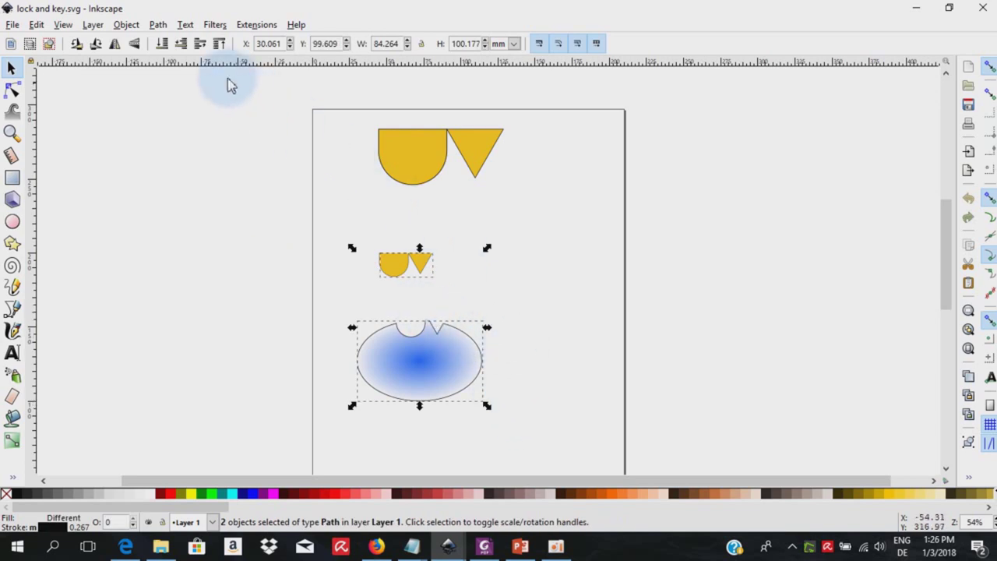
click(127, 25)
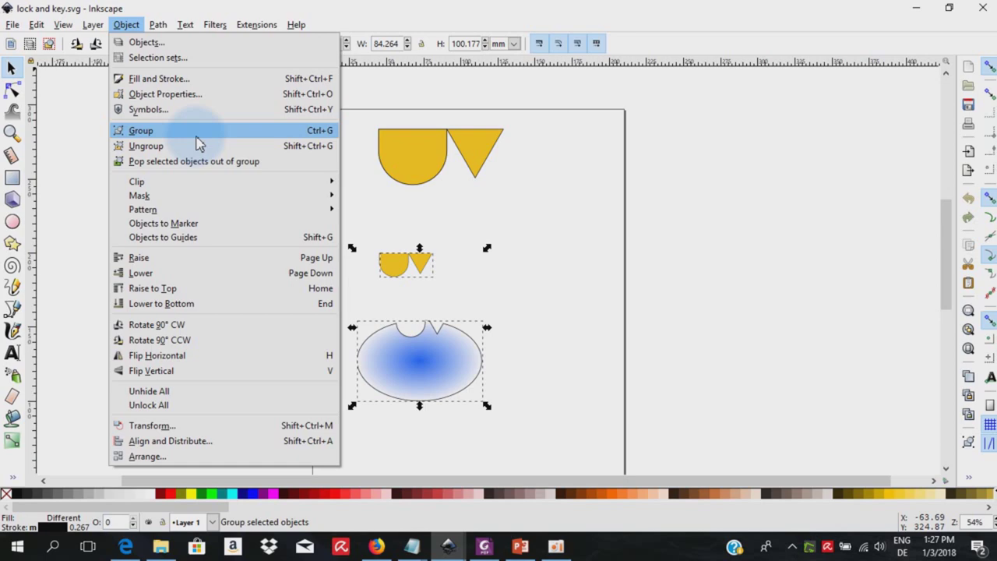
Capture an 873 x 721 region covering the open Object commands and the drawn shapes, and open it in the Greenshot image editor.
key(Print)
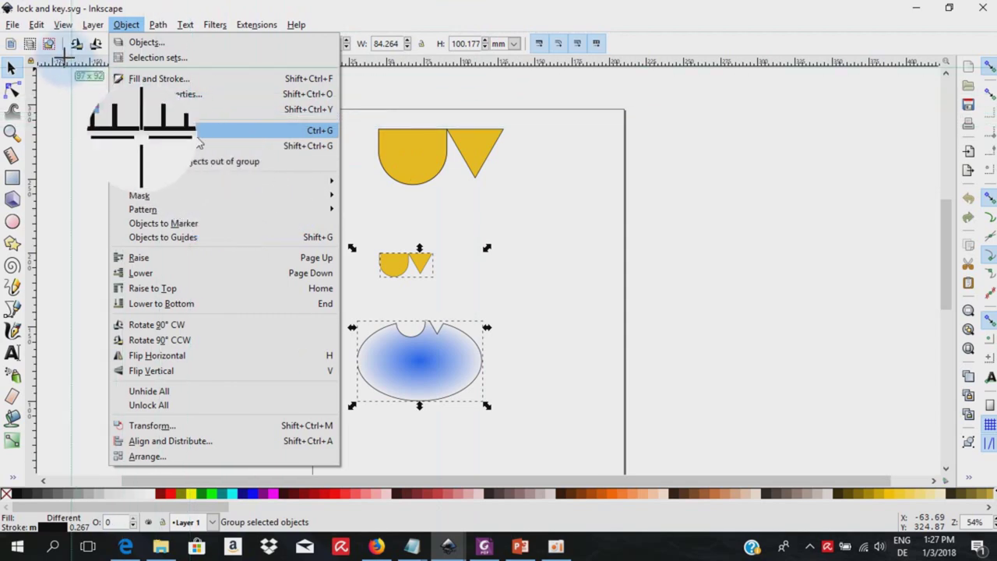
drag(2, 2, 641, 529)
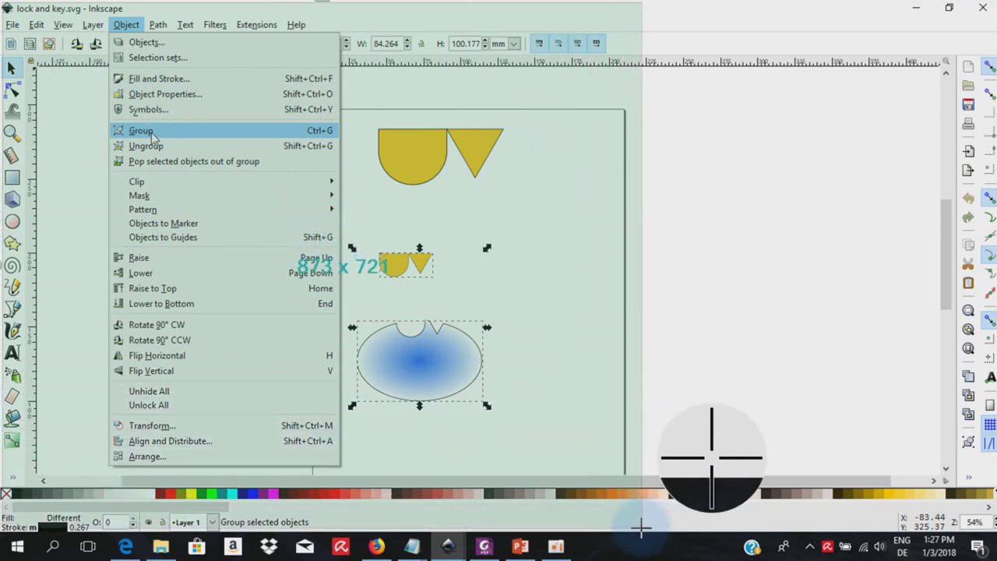
drag(641, 528, 641, 528)
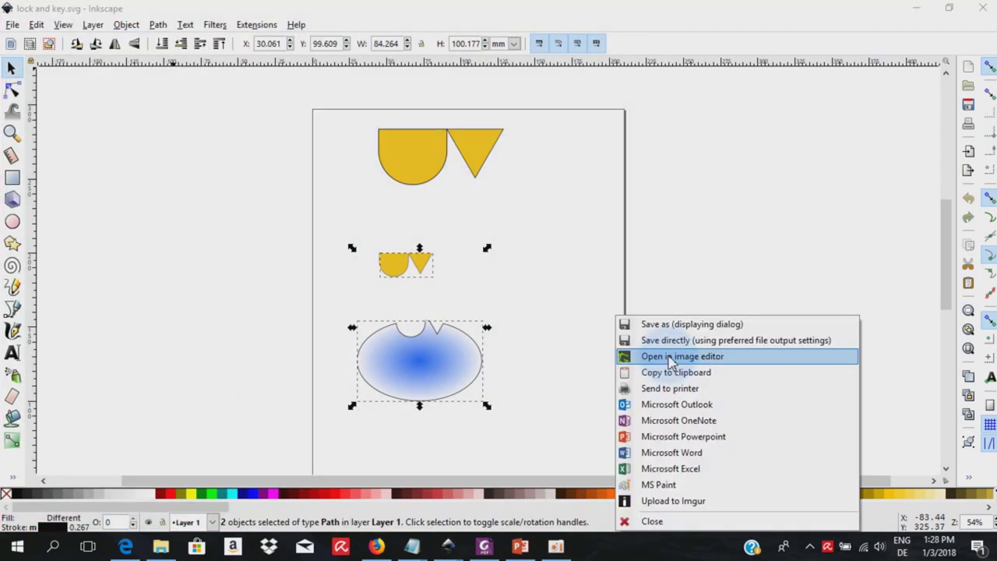
click(670, 355)
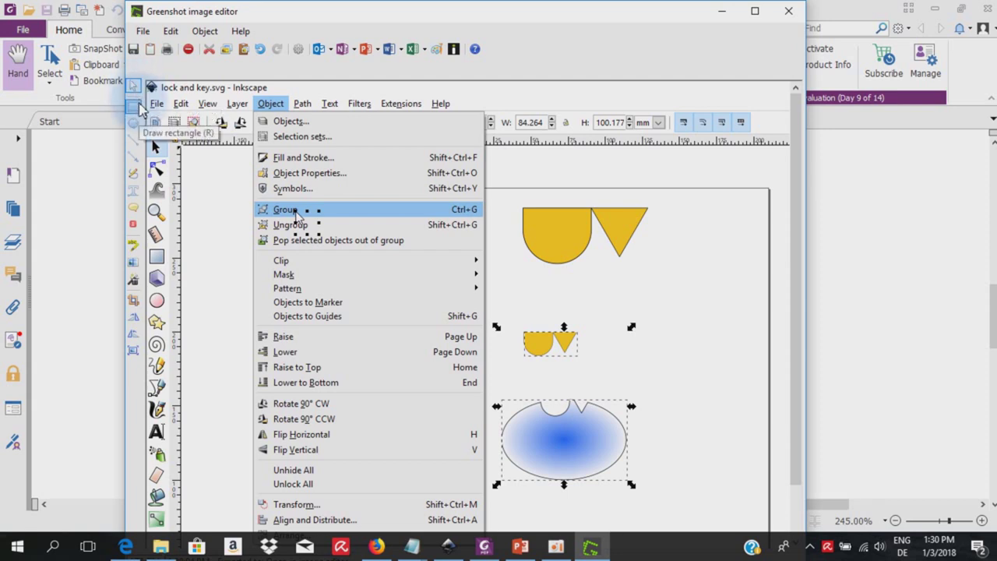
Mark the captured Group entry with a red rectangle and the Object heading with a red ellipse.
click(136, 107)
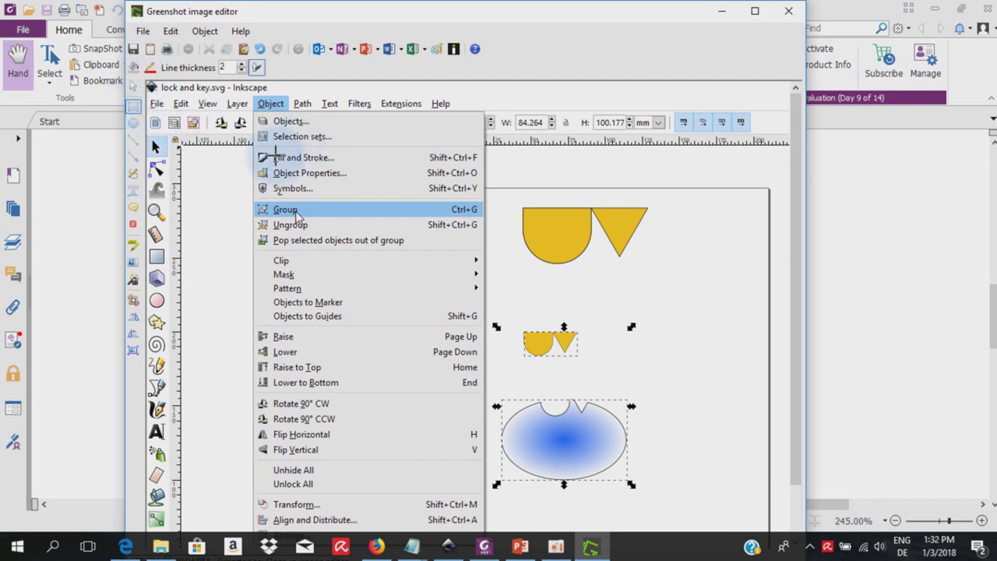
drag(251, 199, 483, 219)
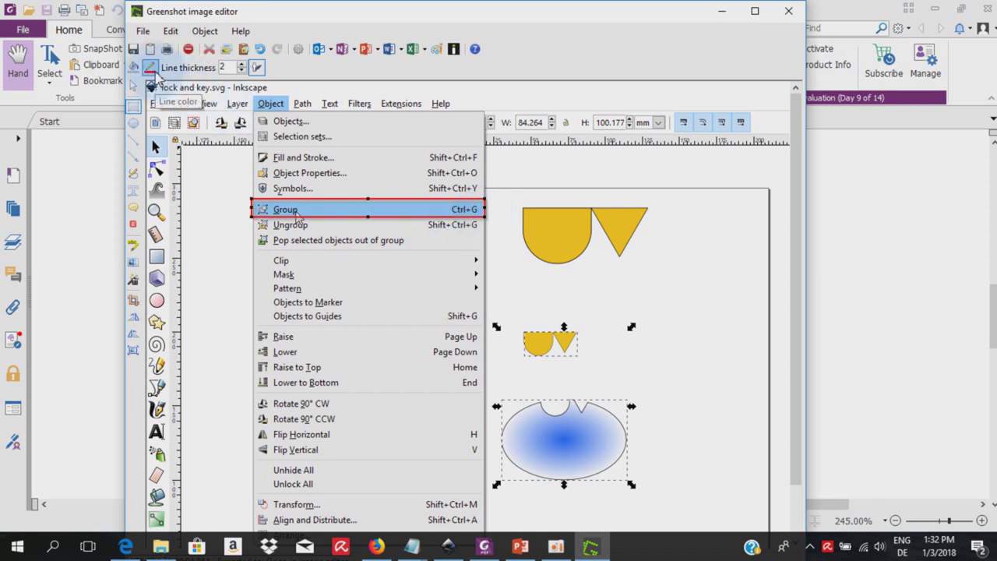
click(140, 126)
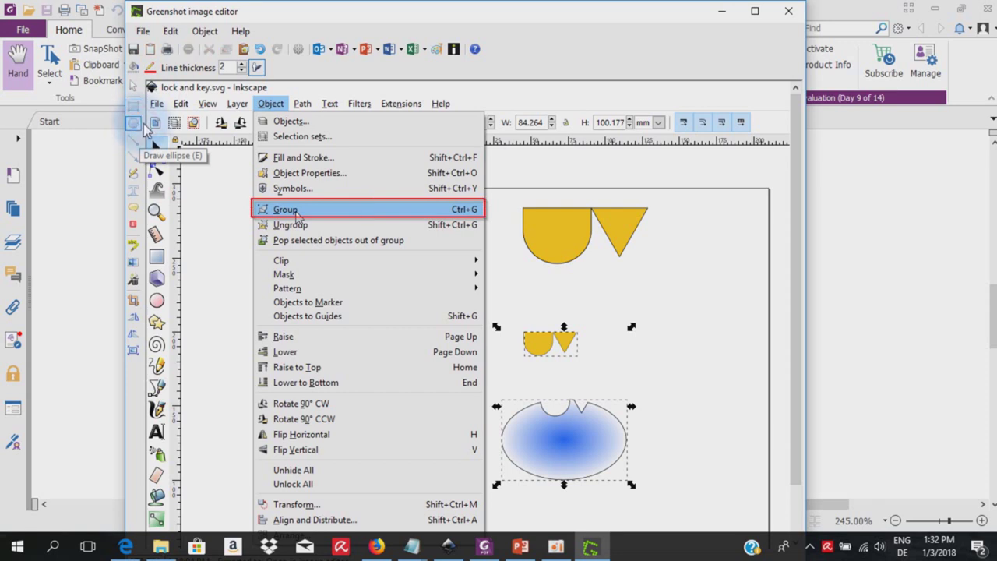
drag(247, 82, 297, 122)
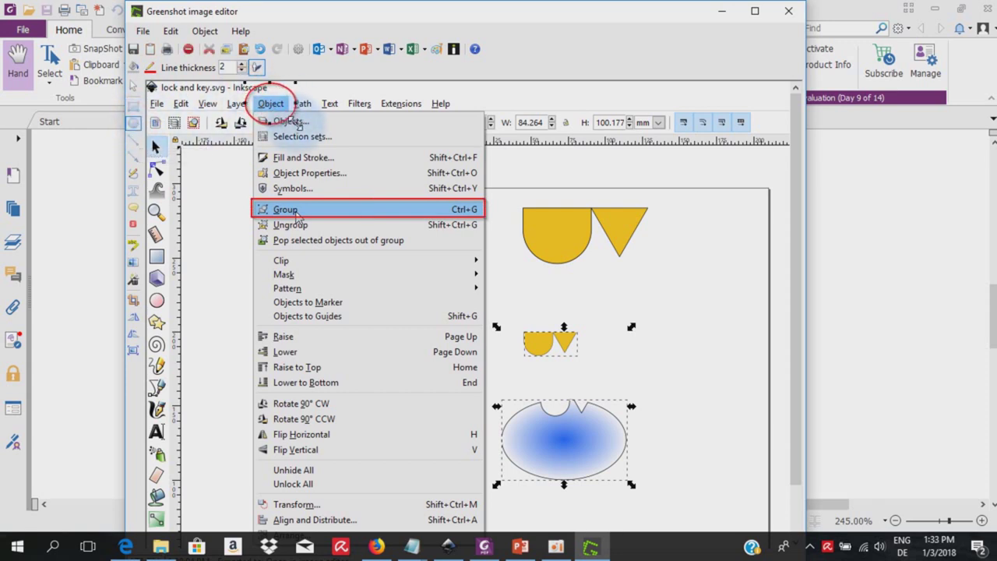
Draw a short red line beside the Fill and Stroke entry and a red arrow pointing to the Group rectangle.
click(133, 140)
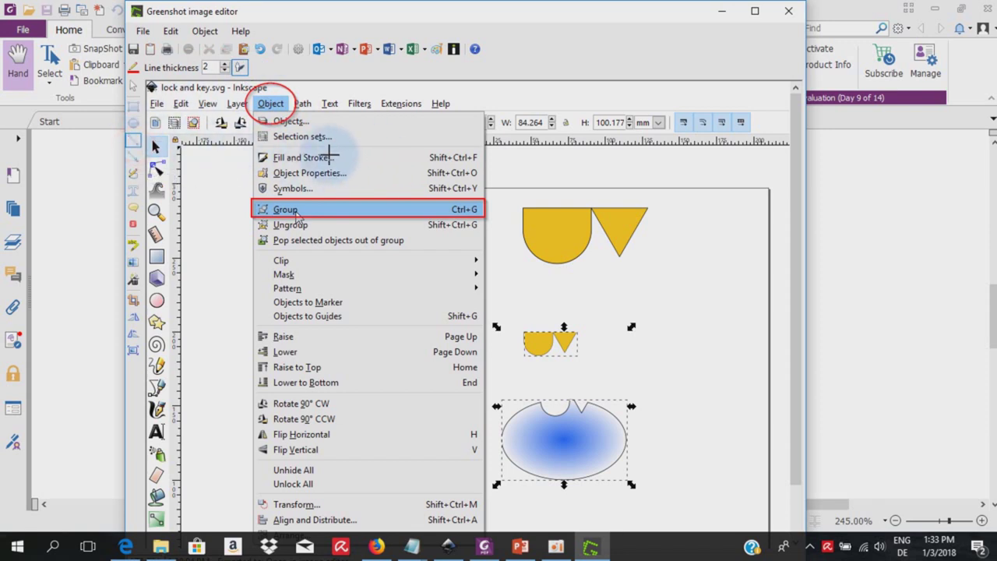
drag(336, 156, 366, 157)
click(136, 160)
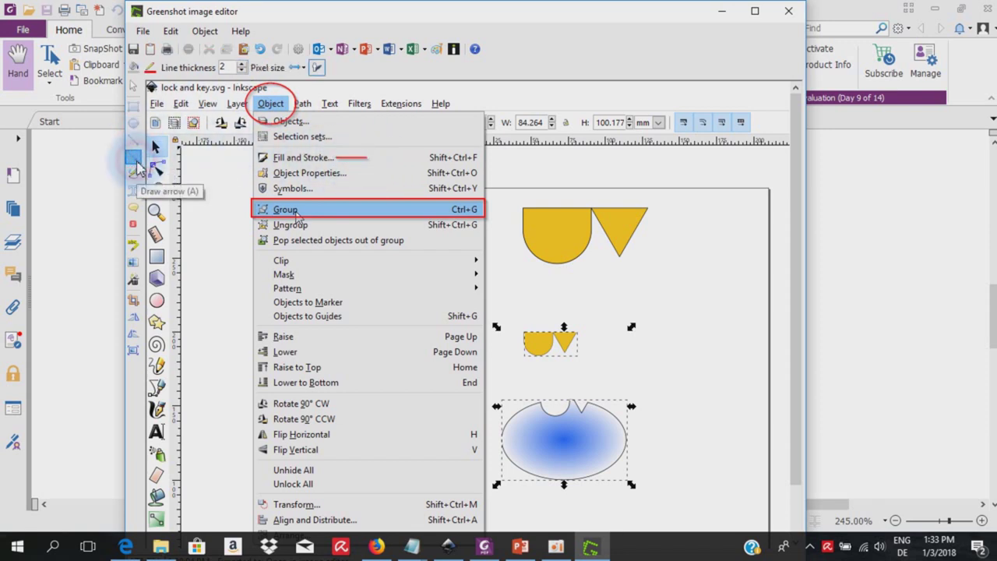
drag(201, 170, 237, 198)
Draw a red freehand loop around the large yellow shapes with line thickness 3.
click(134, 176)
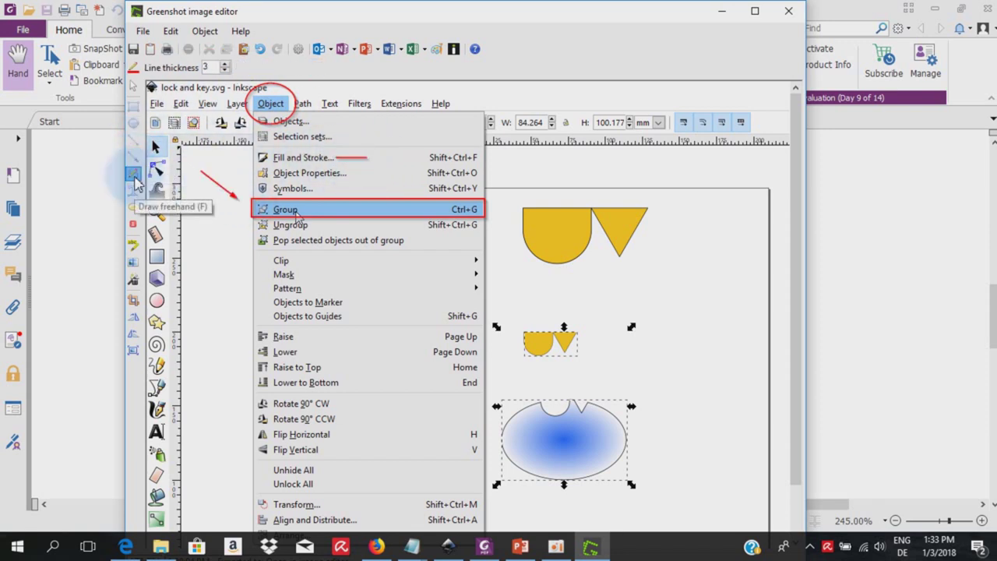
mouse_move(534, 194)
mouse_down()
mouse_move(530, 182)
mouse_move(509, 225)
mouse_move(579, 280)
mouse_move(665, 233)
mouse_move(526, 176)
mouse_move(525, 185)
mouse_up()
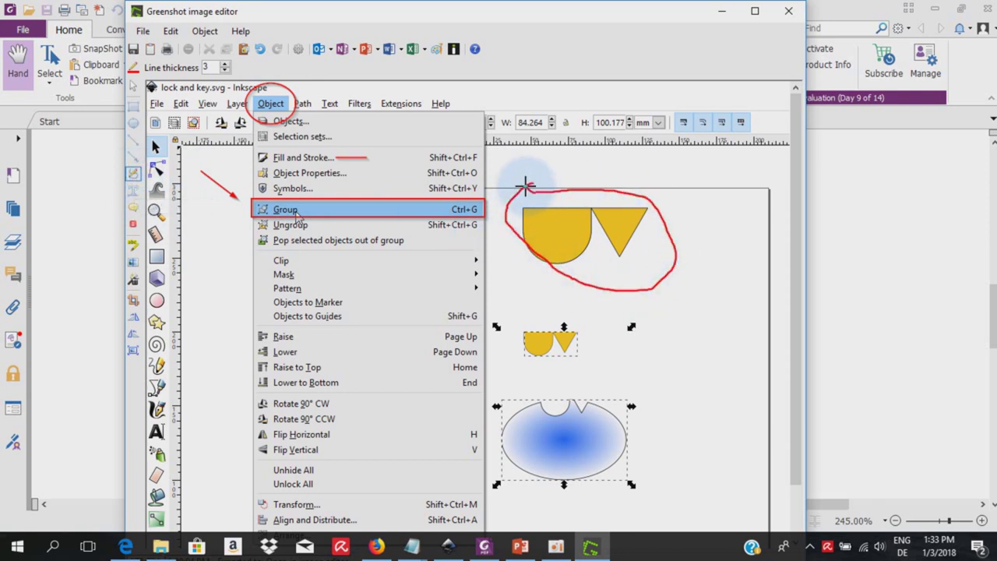
Add a text box reading "This is a text" below the freehand loop, and enlarge it to fit the text on one line.
click(134, 189)
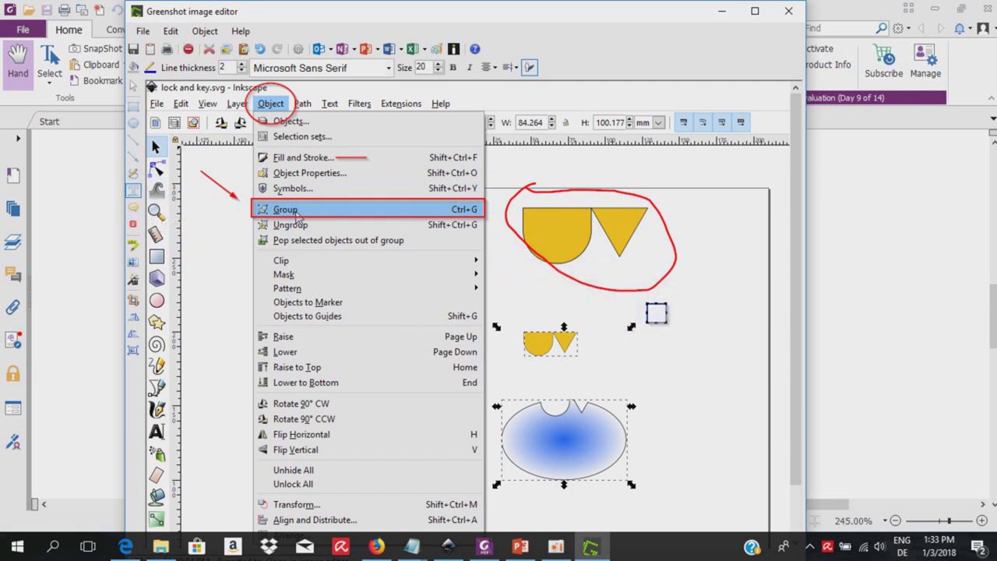
click(666, 310)
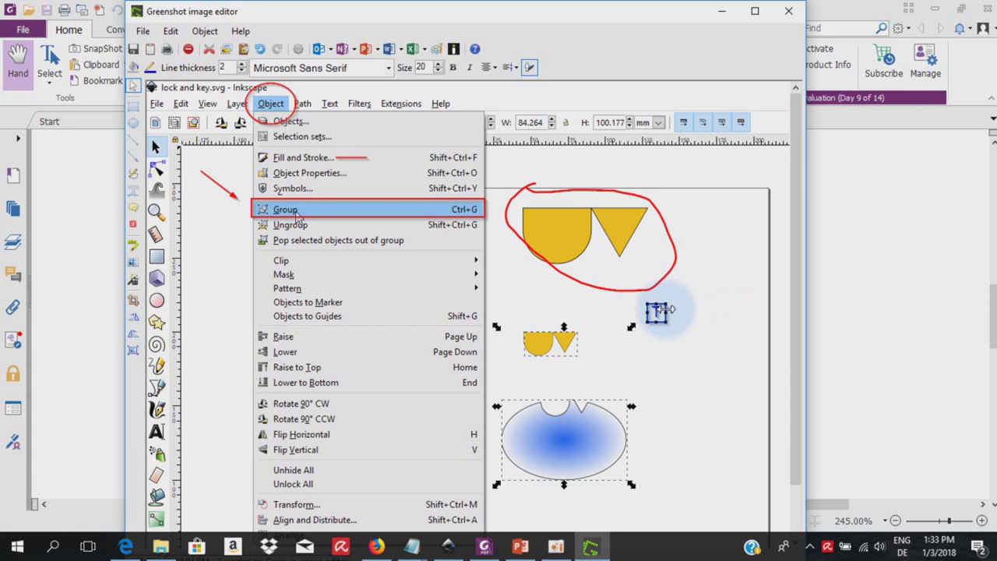
click(133, 85)
click(658, 312)
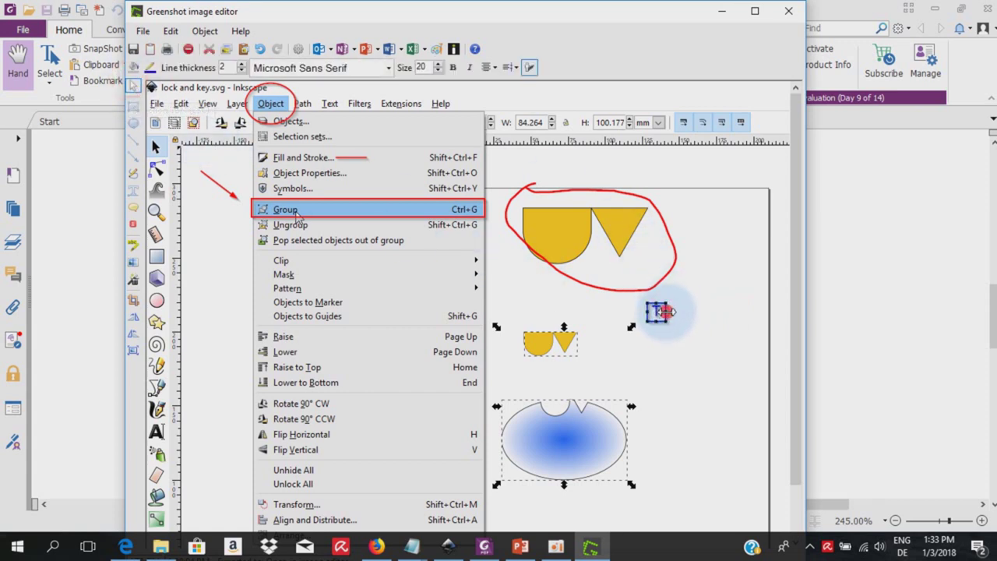
drag(661, 312, 765, 346)
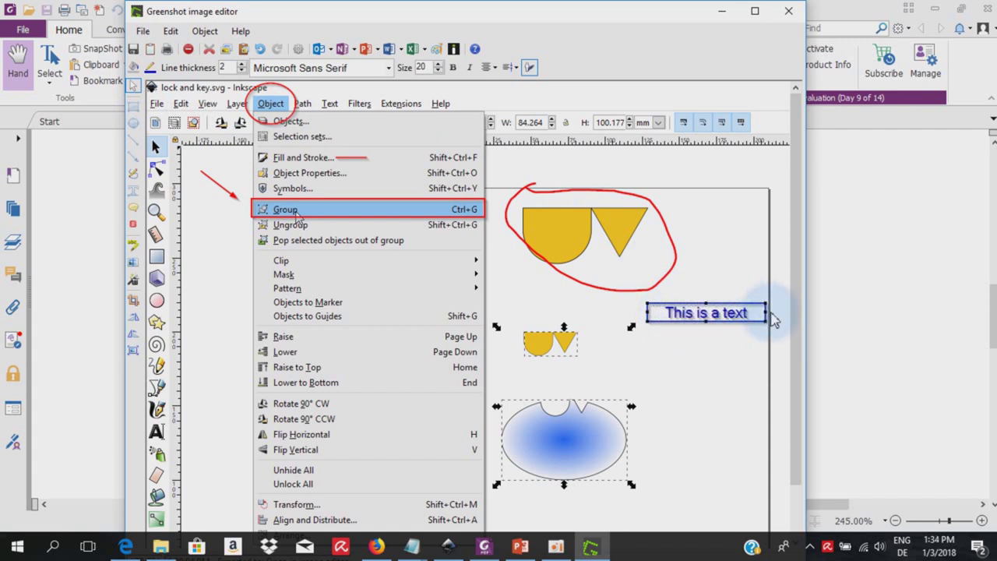
click(710, 347)
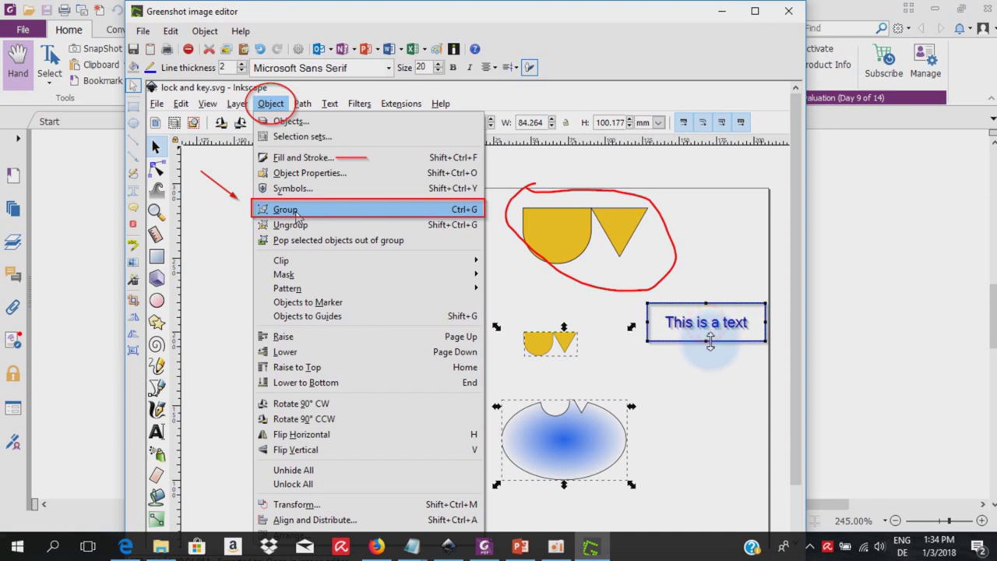
Add a speech bubble reading "This is my problem" between the Object menu's lower entries and the blue ellipse.
click(133, 208)
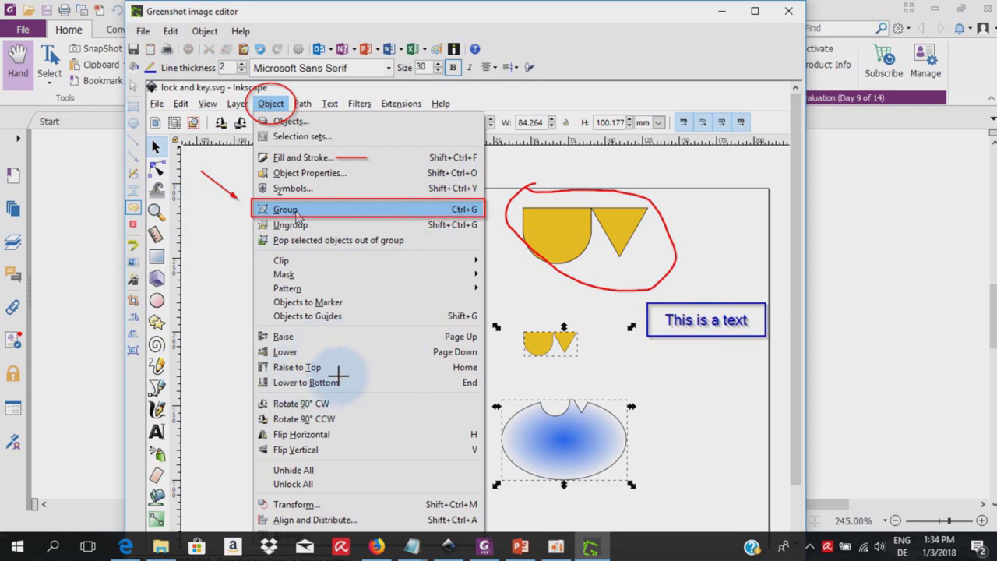
drag(338, 375, 477, 329)
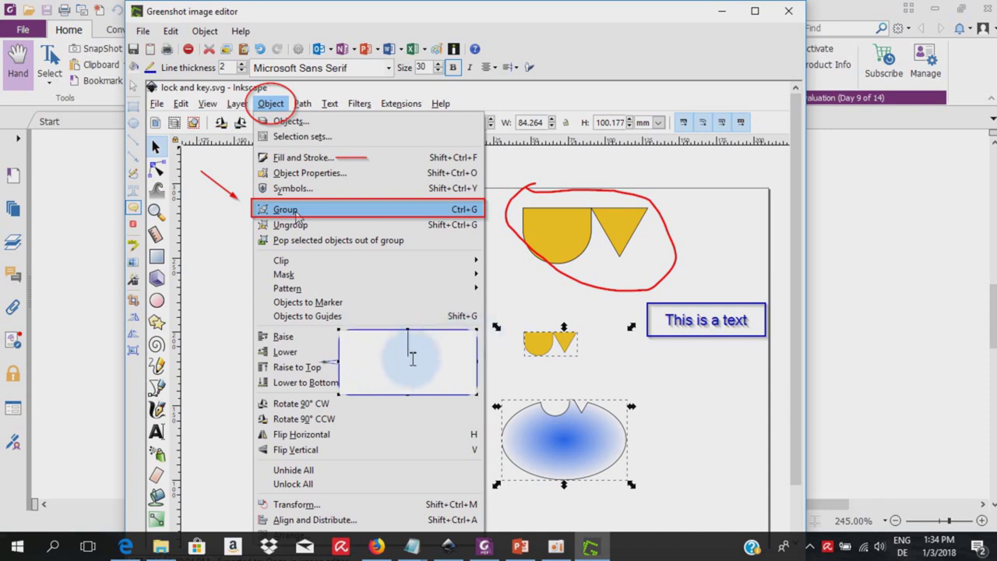
text(This is )
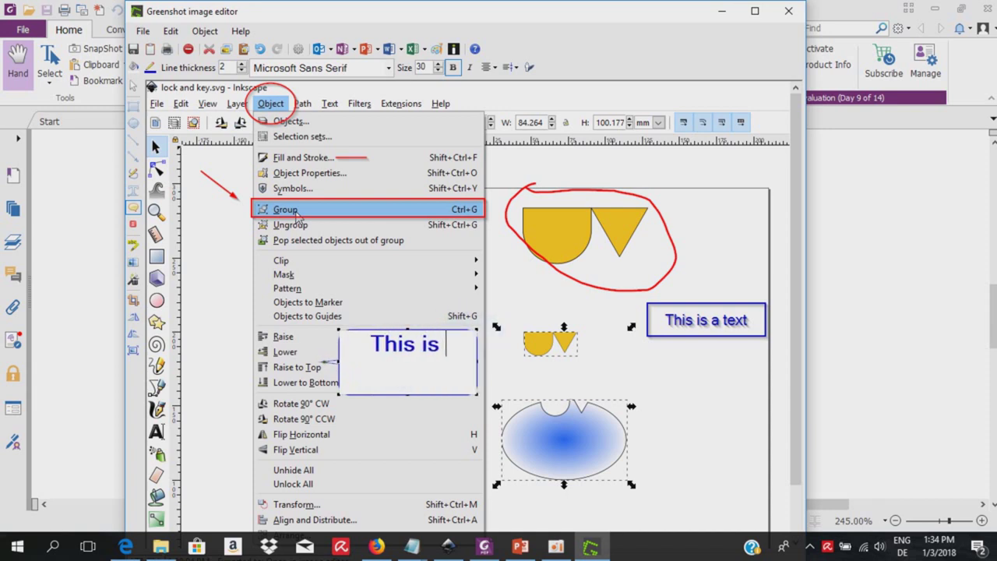
text(my problem)
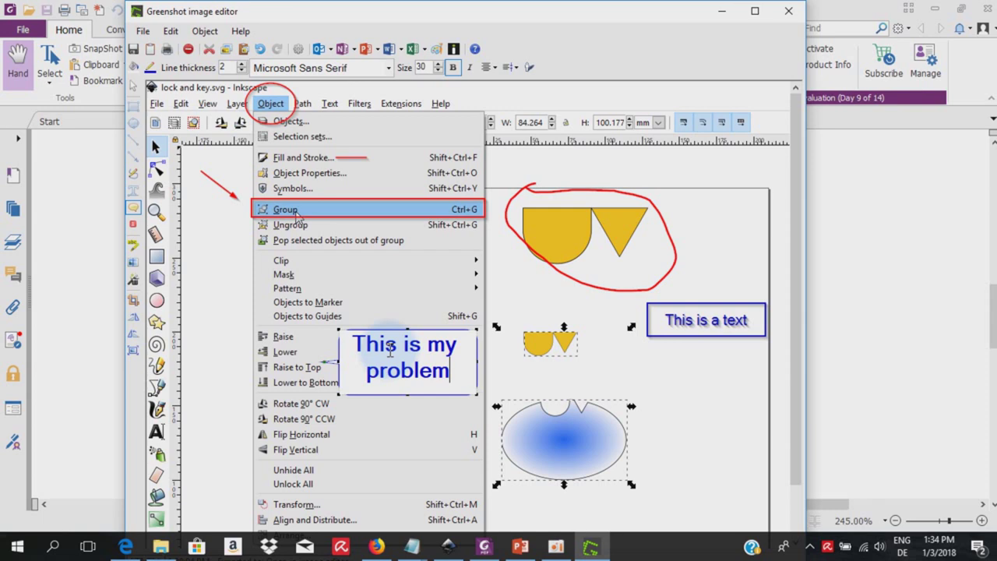
Redirect the speech bubble's tail so that its tip points to the edge of the blue ellipse.
click(134, 86)
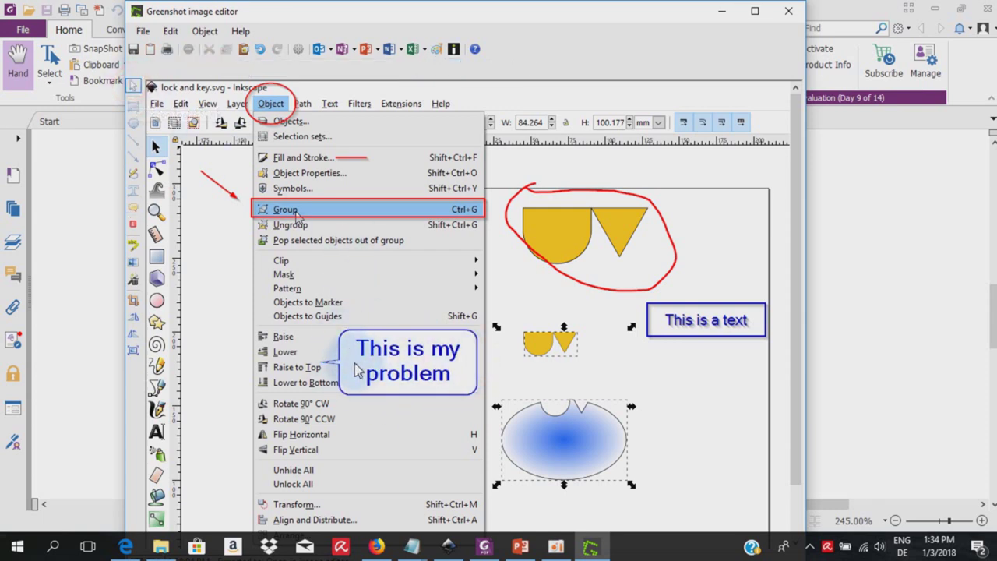
click(324, 363)
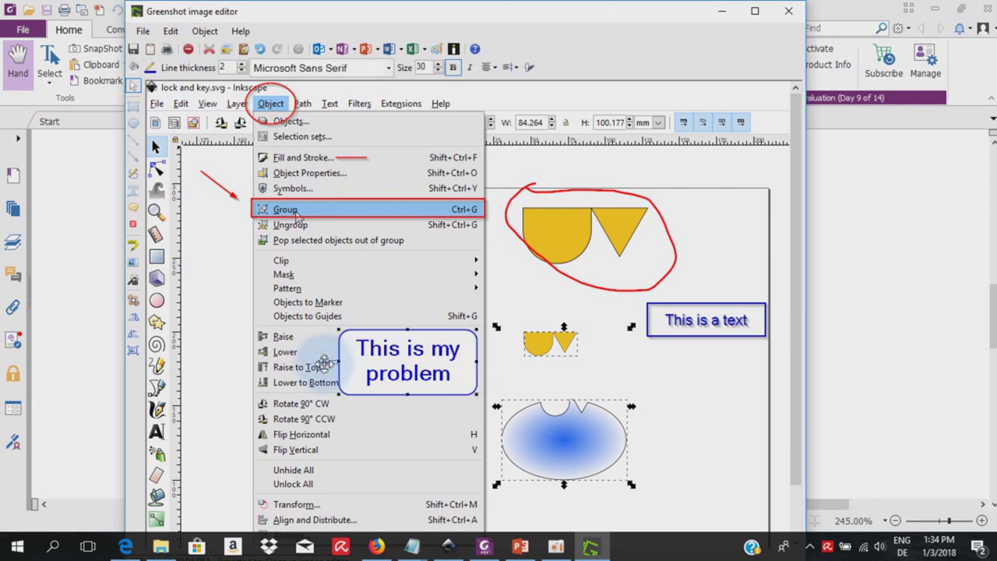
drag(324, 361, 490, 423)
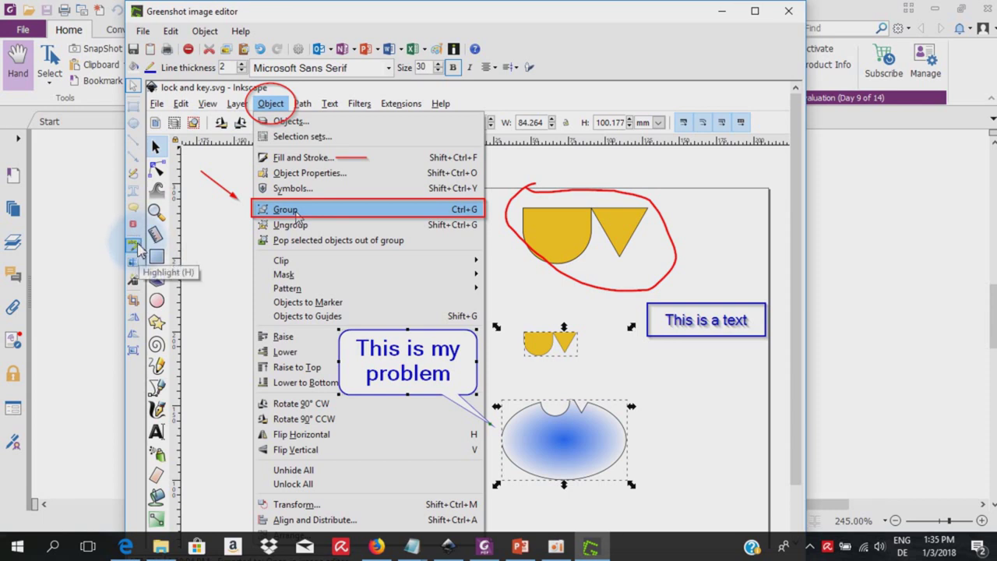
Highlight the Clip entry in yellow and pixelate the area around the small yellow shapes.
click(137, 249)
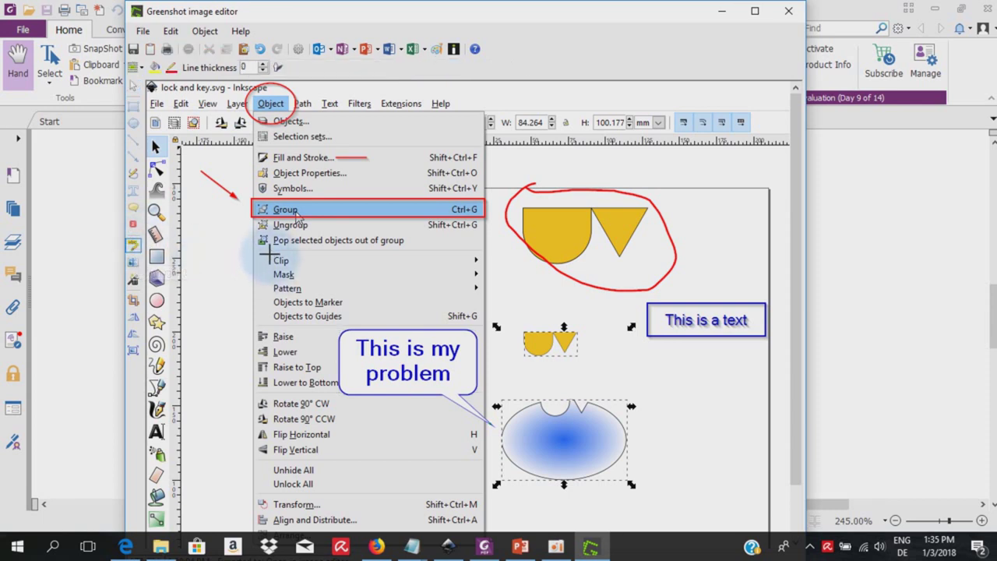
drag(275, 264, 295, 268)
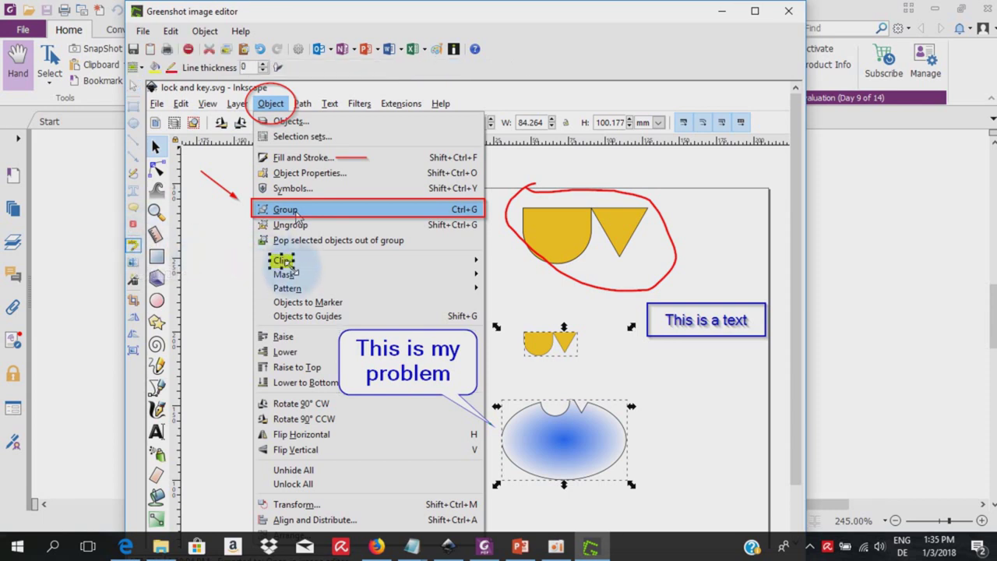
click(135, 264)
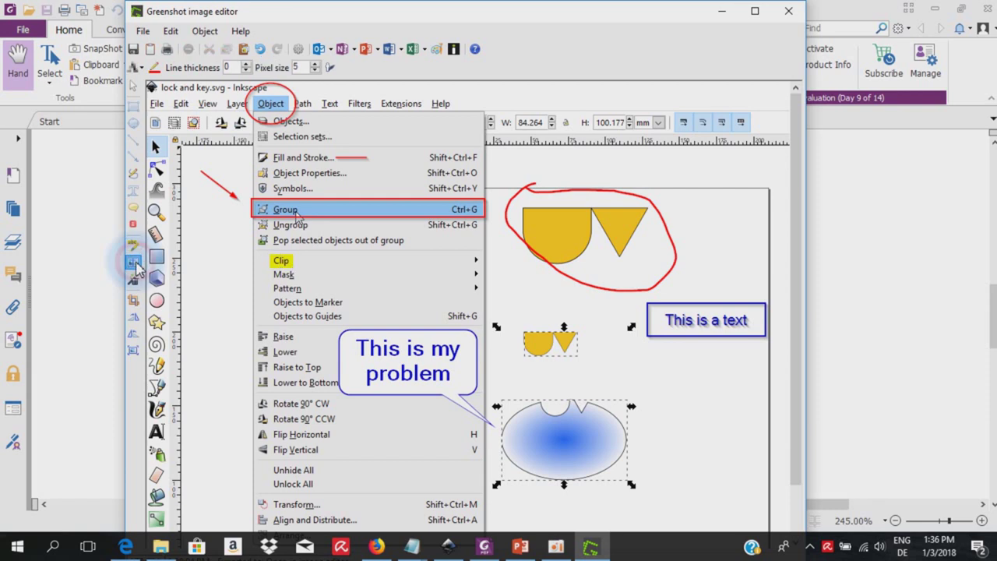
click(514, 311)
drag(519, 335, 587, 377)
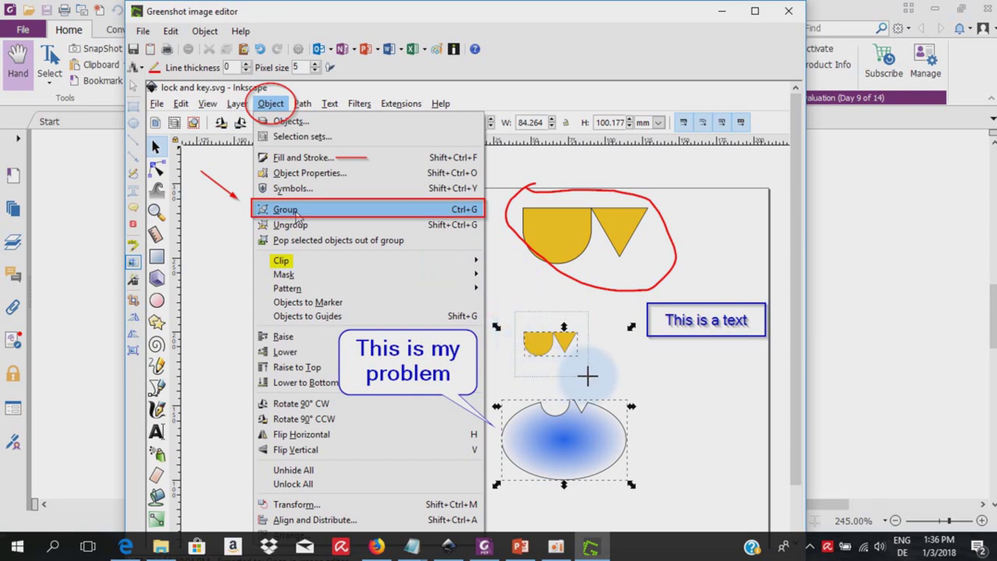
drag(588, 377, 588, 375)
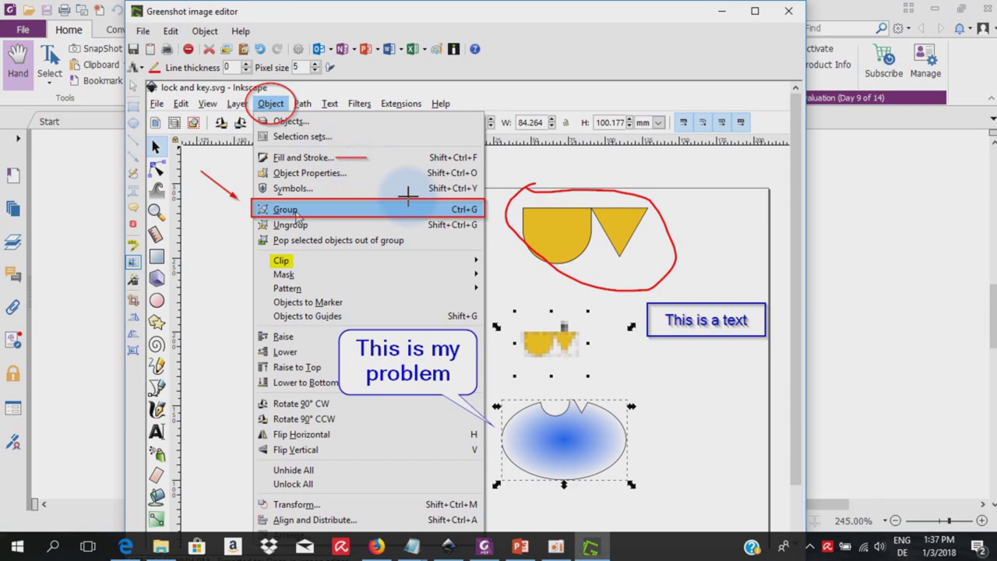
Copy the annotated image to the clipboard, switch to PowerPoint and paste it onto the empty slide 4.
click(144, 31)
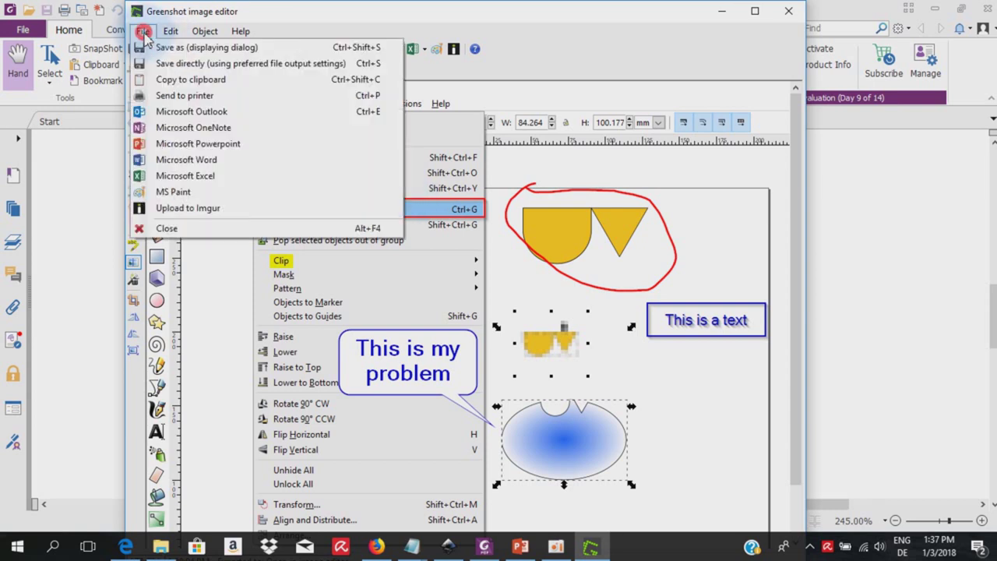
click(187, 79)
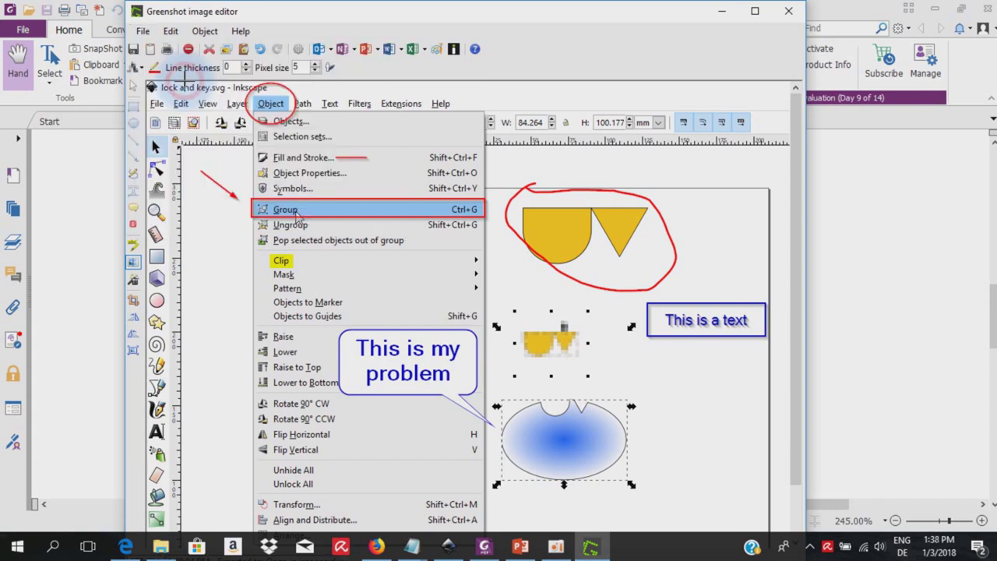
click(537, 549)
right_click(303, 241)
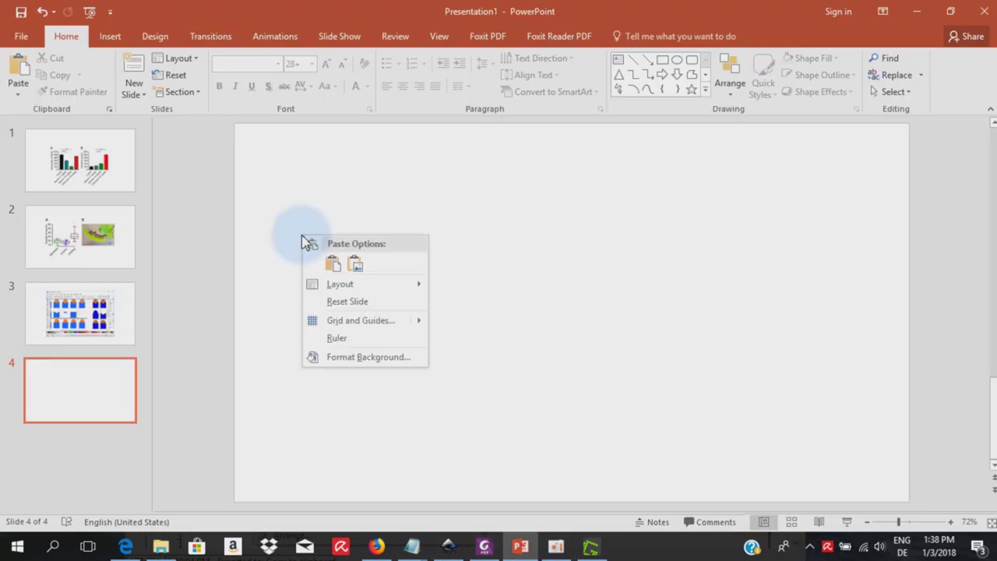
click(333, 265)
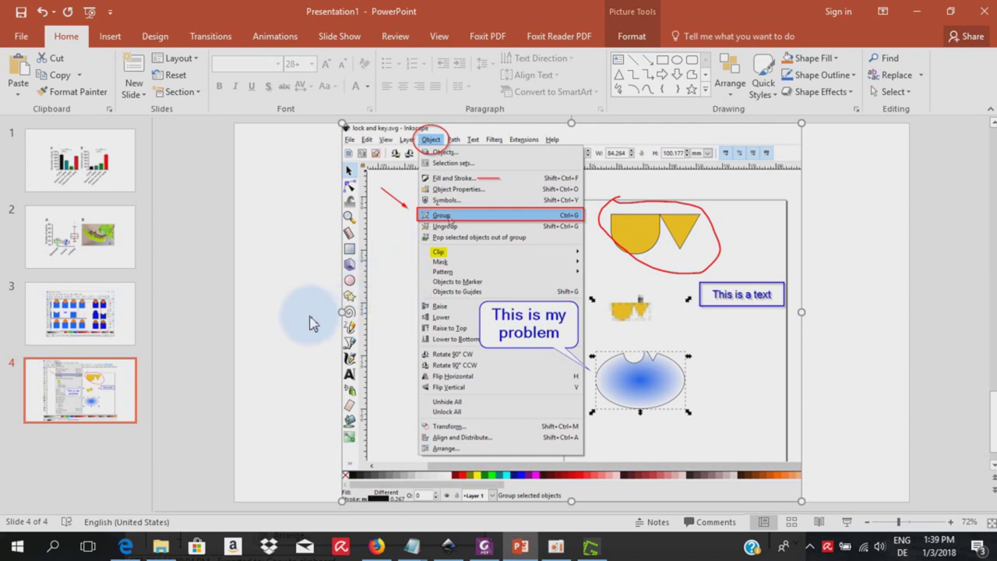
Switch to the Edge browser to show the Greenshot website at getgreenshot.org.
click(124, 546)
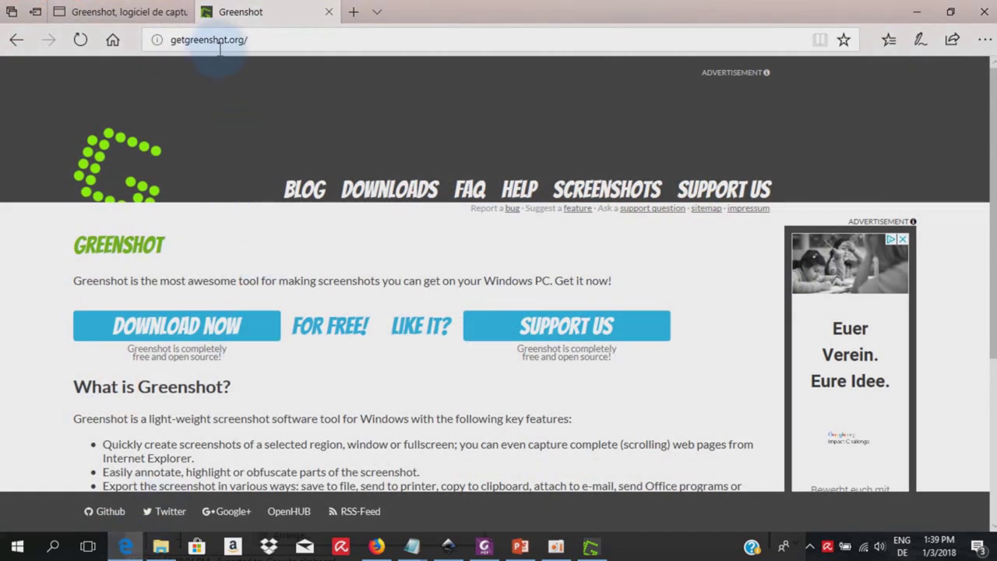